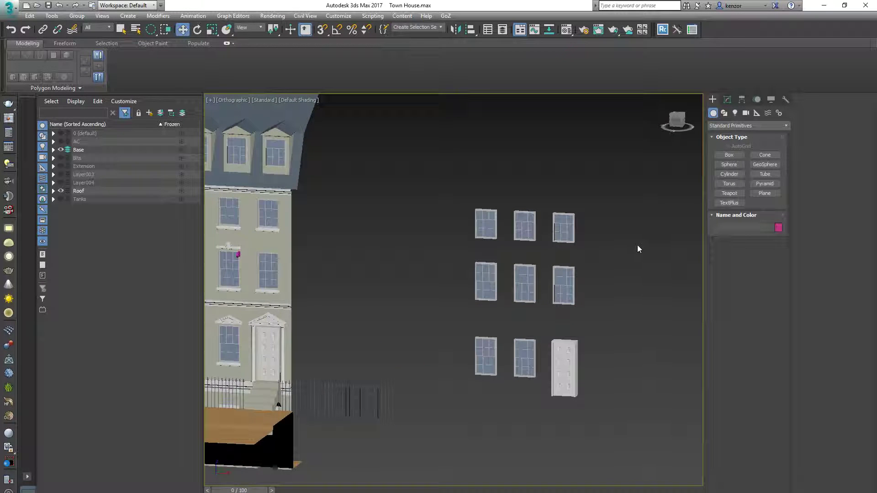
middle_click_drag(632, 241, 629, 228, "alt")
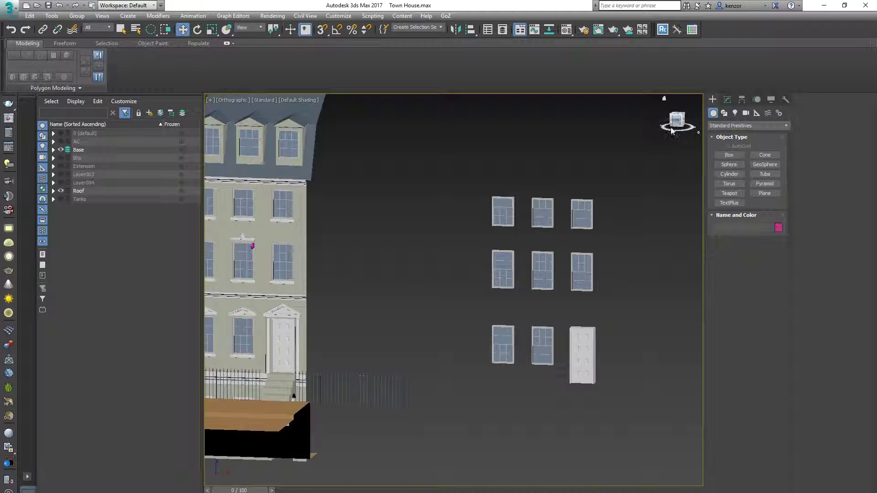
left_click(672, 131)
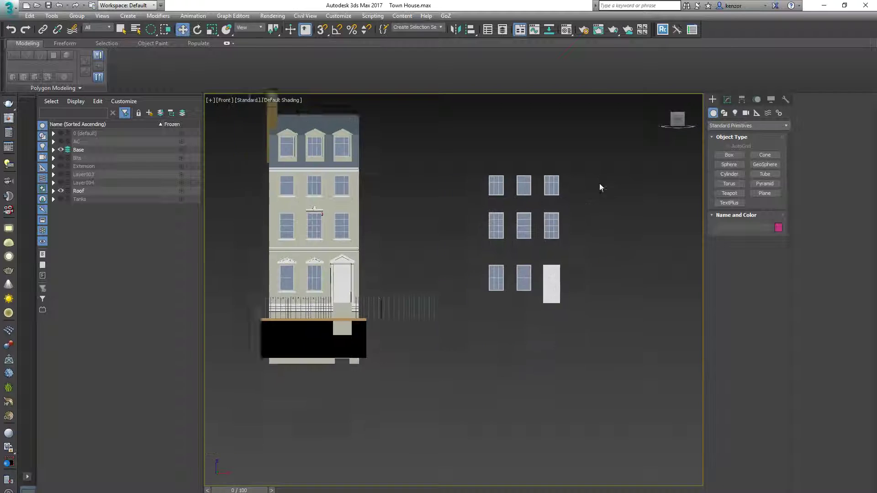
middle_click_drag(422, 221, 345, 245, "alt")
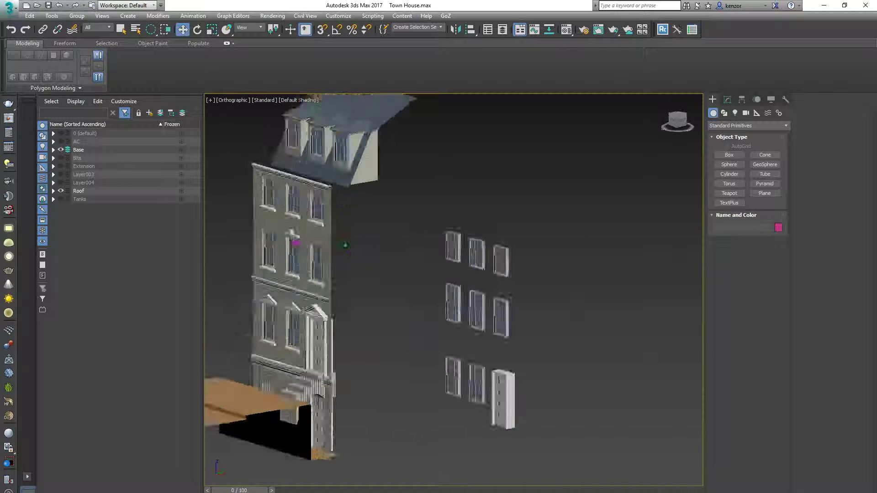
scroll(345, 245, "up", 3)
left_click(401, 233)
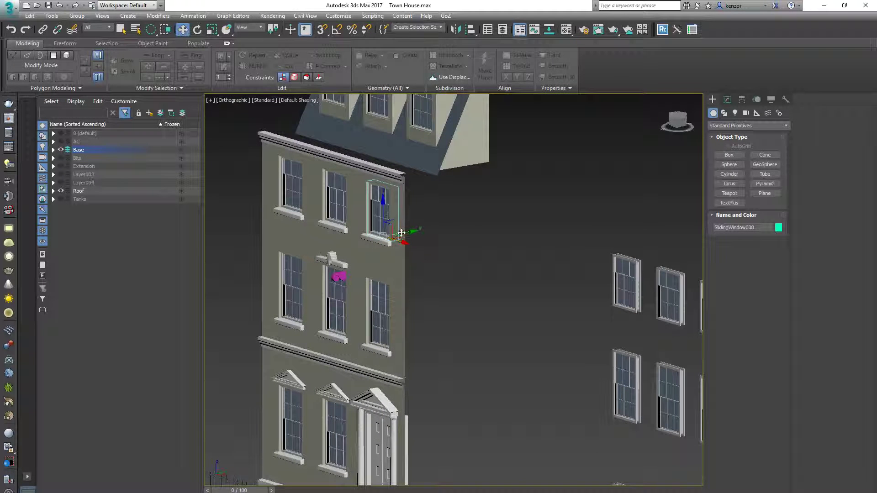
left_click_drag(401, 233, 457, 217)
key("ctrl+z")
middle_click_drag(503, 210, 531, 215, "alt")
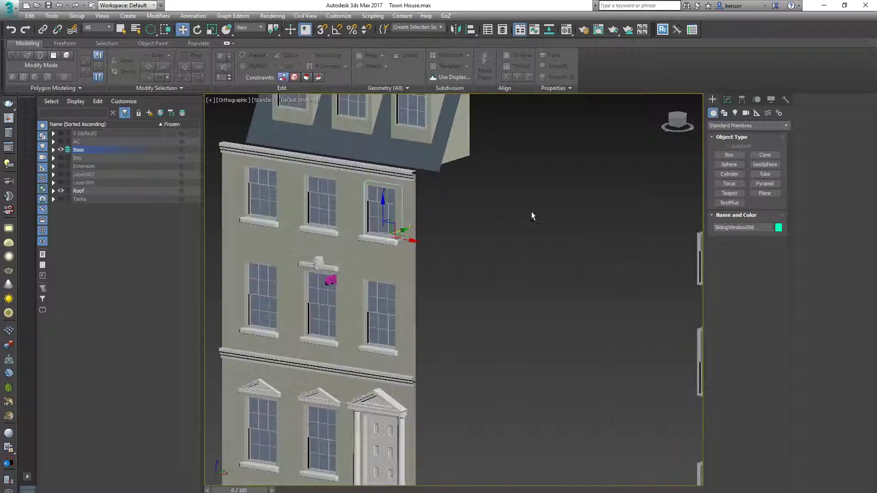
In the front view, select the eight separate windows and the door beside the house and isolate them
key("f")
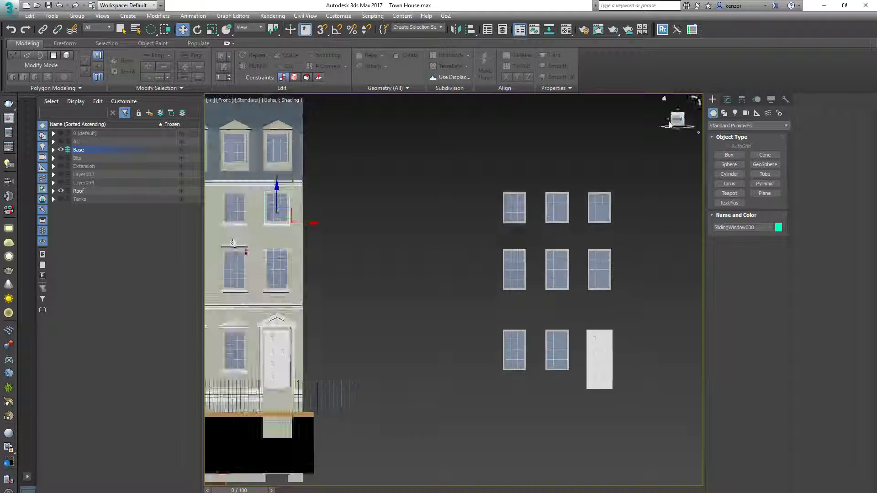
middle_click_drag(583, 158, 493, 172)
scroll(523, 168, "down", 2)
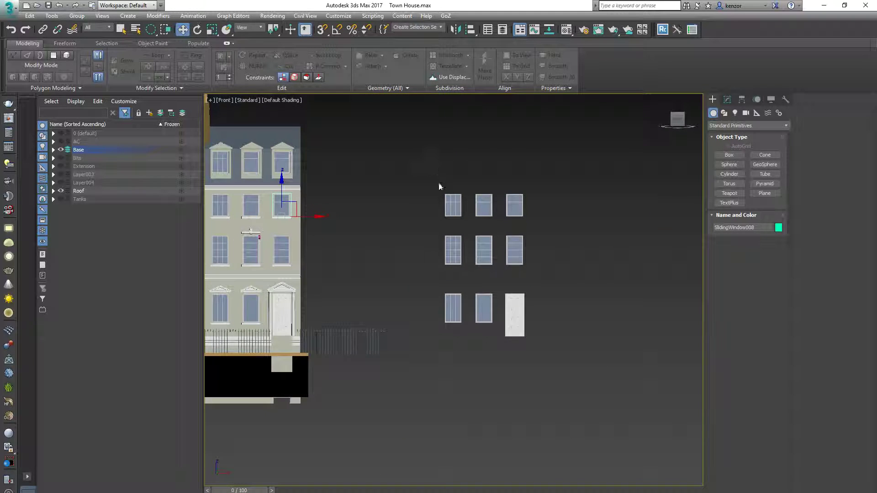
left_click(469, 182)
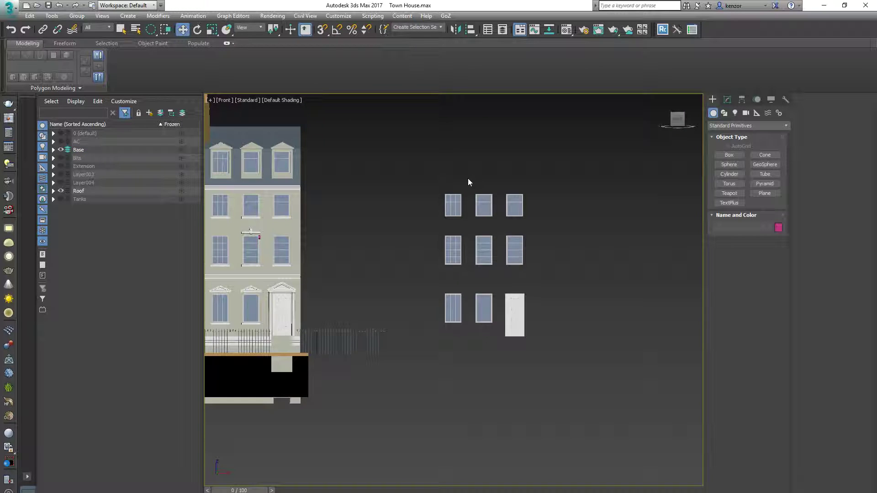
key("q")
mouse_move(441, 170)
left_mouse_down()
mouse_move(515, 305)
mouse_move(448, 187)
mouse_move(484, 332)
mouse_move(527, 236)
left_mouse_up()
left_click_drag(440, 179, 566, 366)
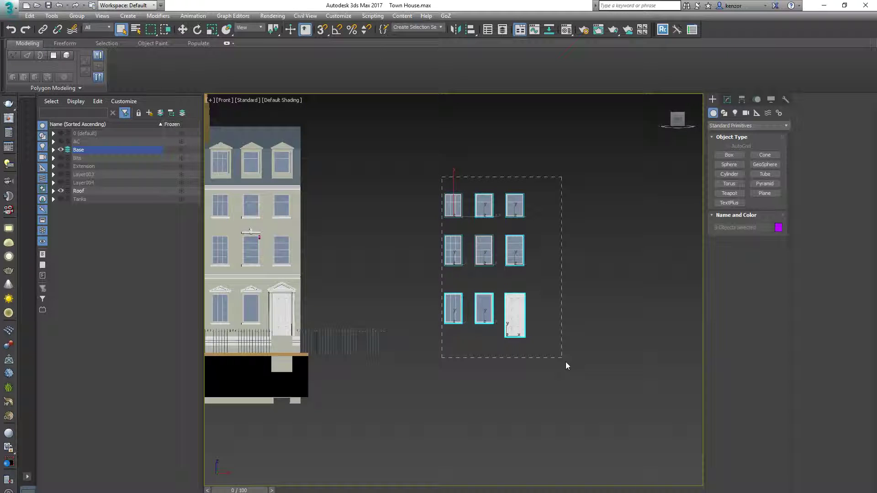
left_click(564, 194)
left_click_drag(438, 184, 555, 363)
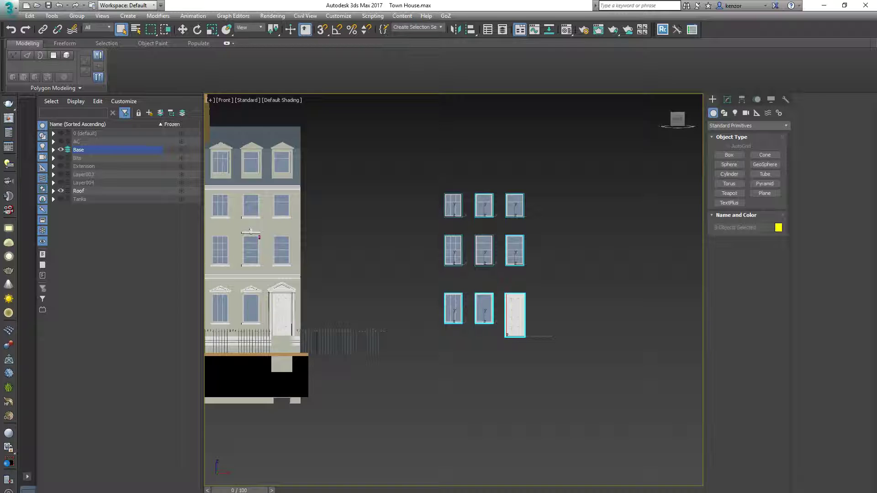
key("alt+q")
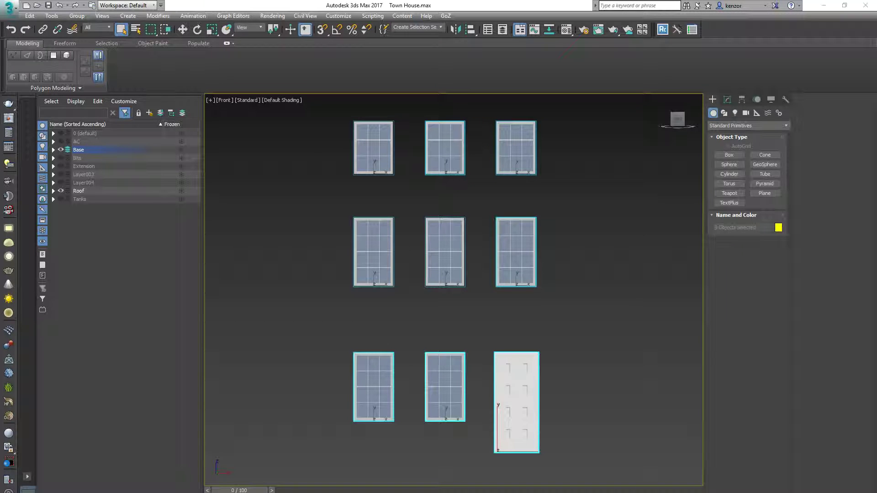
Draw a plane about 9.23 m long and 5.96 m wide that covers all the isolated windows and the door
scroll(598, 247, "down", 2)
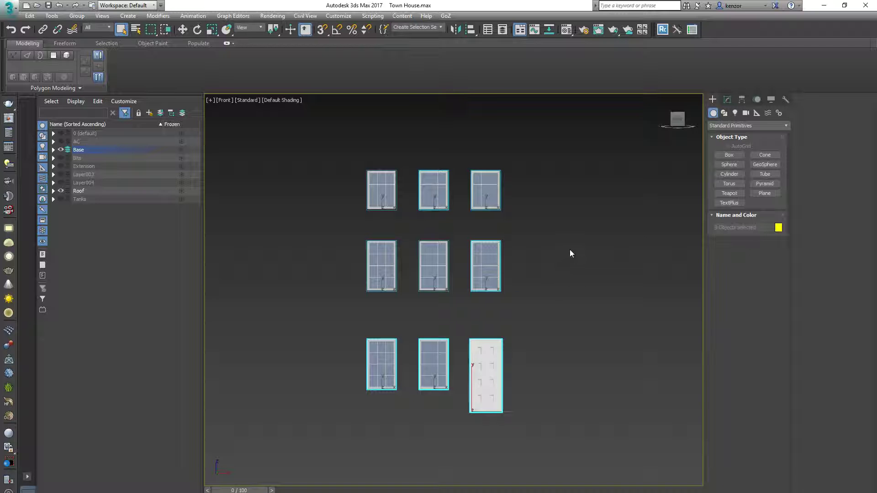
mouse_move(677, 122)
middle_click_drag(640, 177, 614, 181)
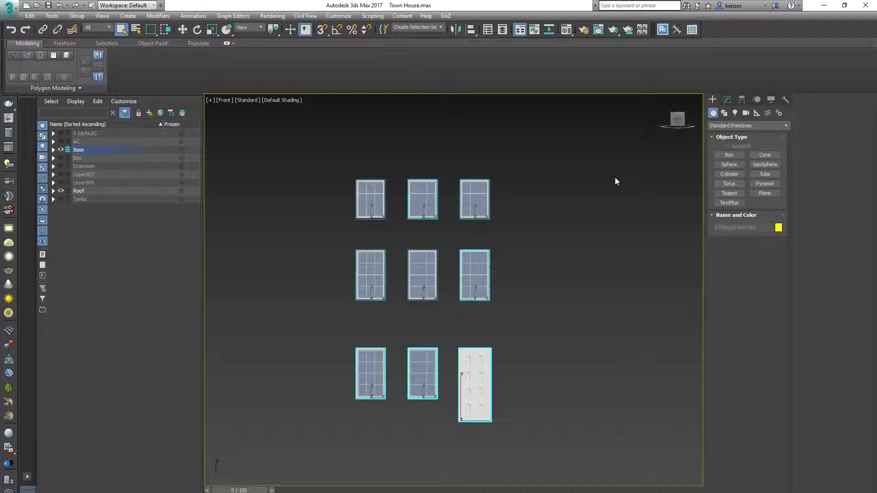
left_click(759, 194)
left_click_drag(316, 132, 528, 458)
Move the plane along the Y axis so the windows and door project through its front face, and return to the front view
middle_click_drag(565, 325, 481, 311, "alt")
key("w")
scroll(464, 280, "up", 4)
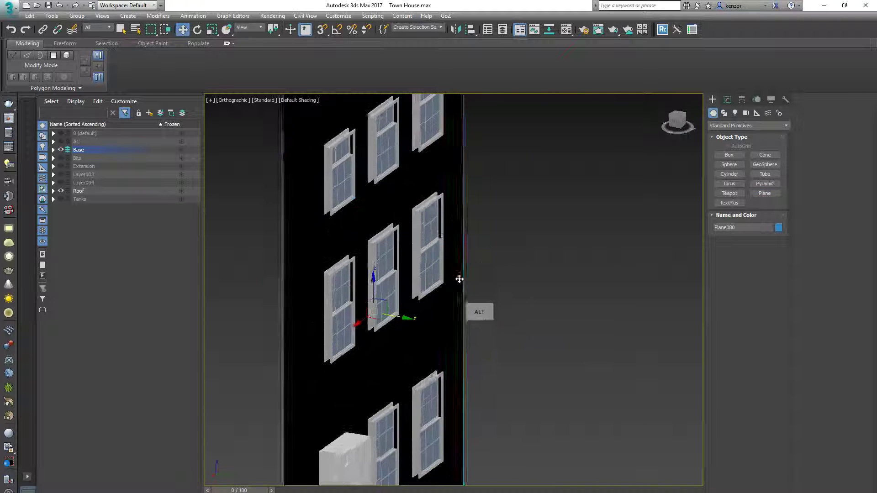
left_click_drag(396, 318, 416, 323)
middle_click_drag(415, 323, 513, 317, "alt")
left_click(676, 123)
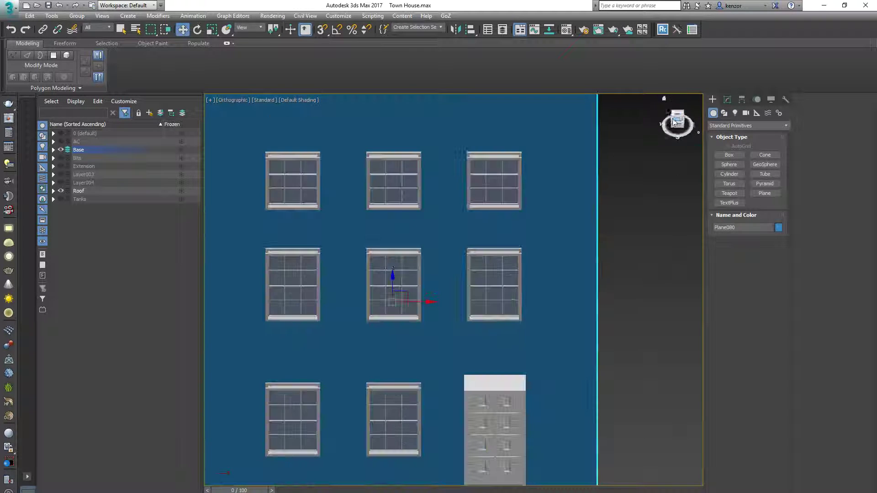
left_click(675, 122)
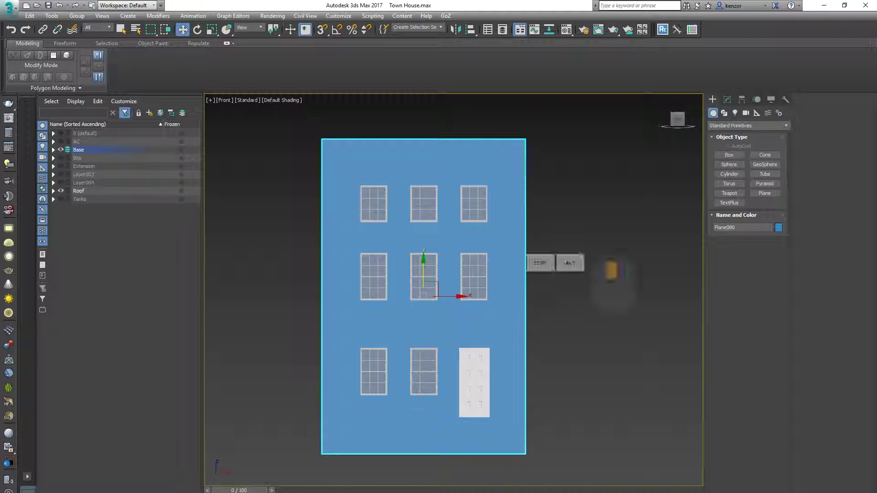
Set the plane's length and width segments to 1 and display the viewport with edged faces
left_click(727, 100)
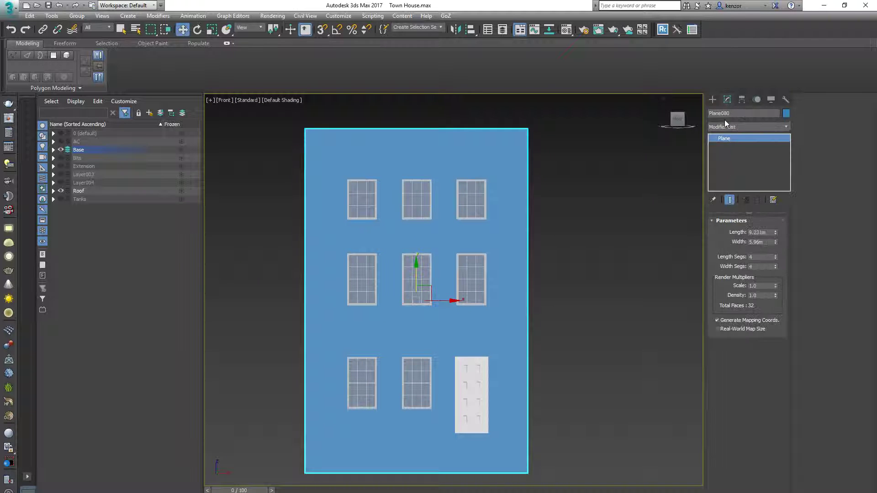
left_click_drag(776, 258, 776, 307)
left_click_drag(776, 268, 777, 281)
middle_click_drag(570, 253, 572, 245)
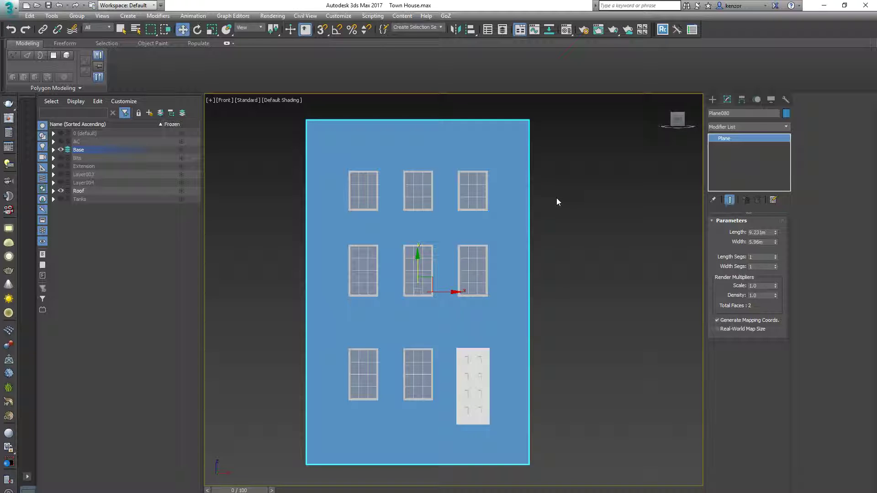
key("F4")
key("F4")
key("F4")
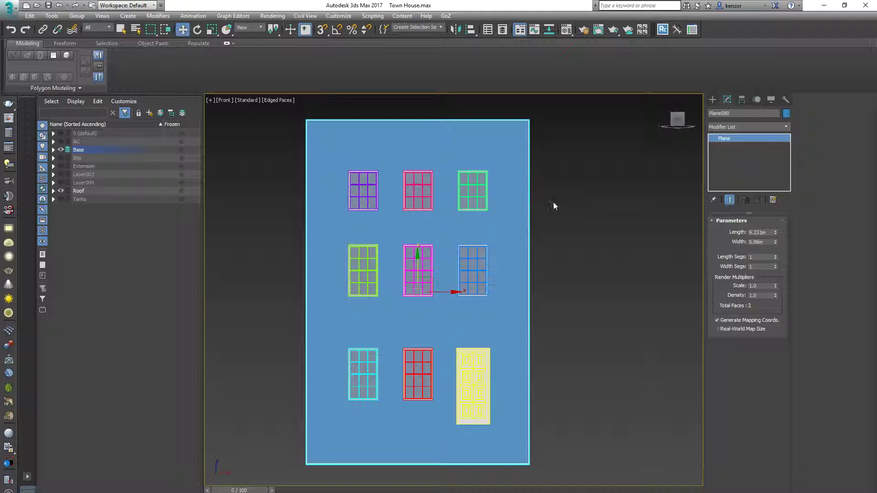
Convert the wall plane to an Editable Poly
left_click(558, 213)
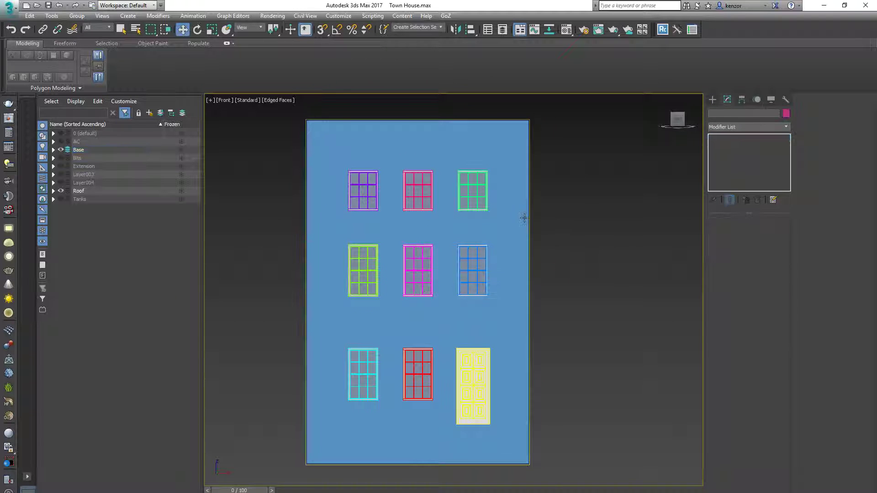
left_click(524, 218)
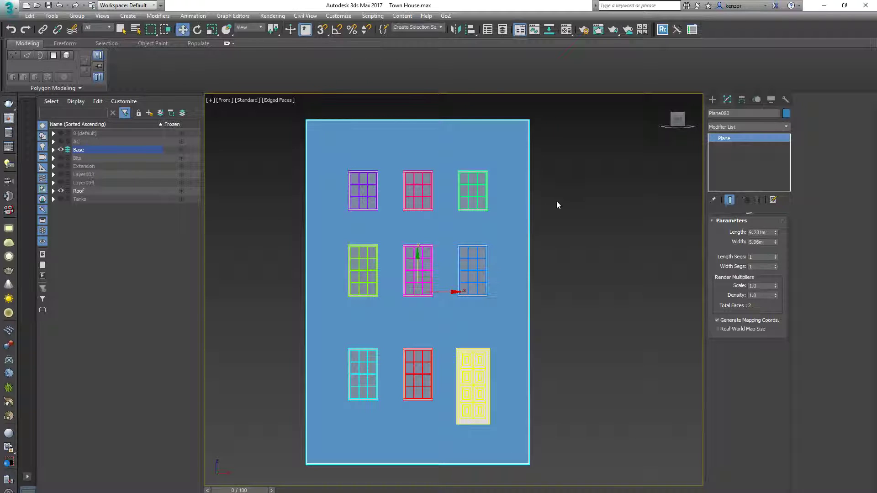
right_click(741, 138)
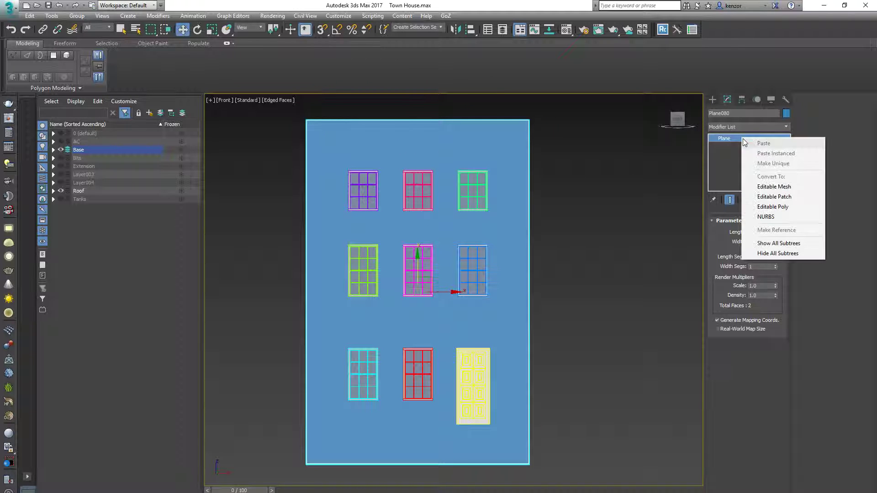
left_click(772, 207)
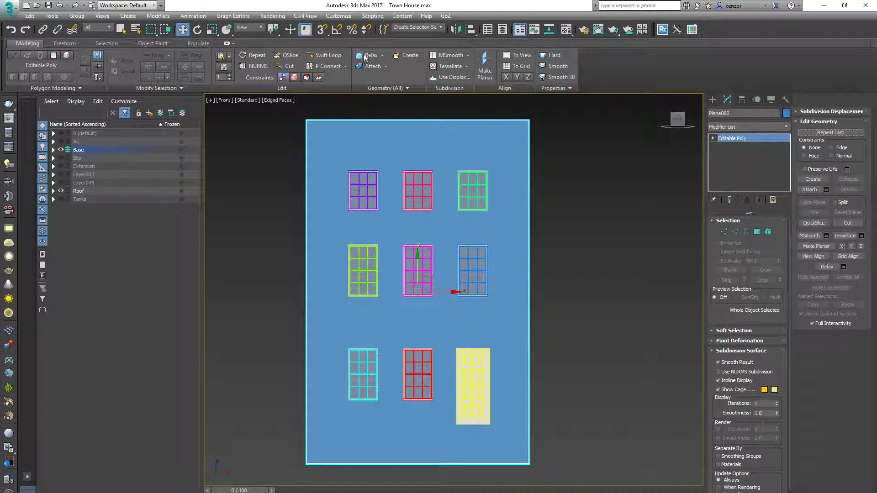
left_click(226, 44)
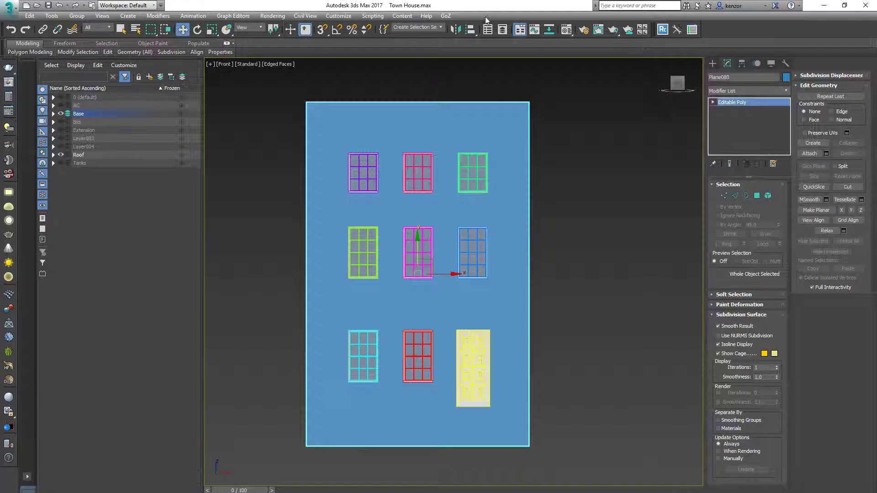
left_click(519, 30)
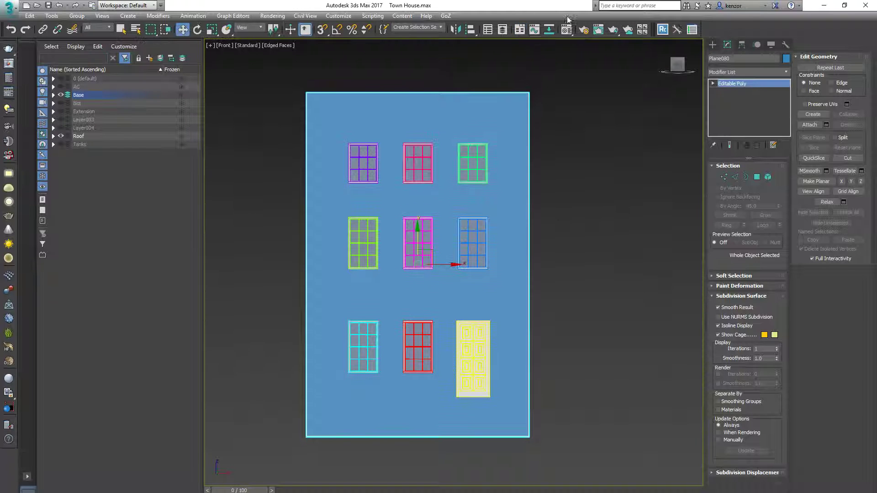
left_click(523, 31)
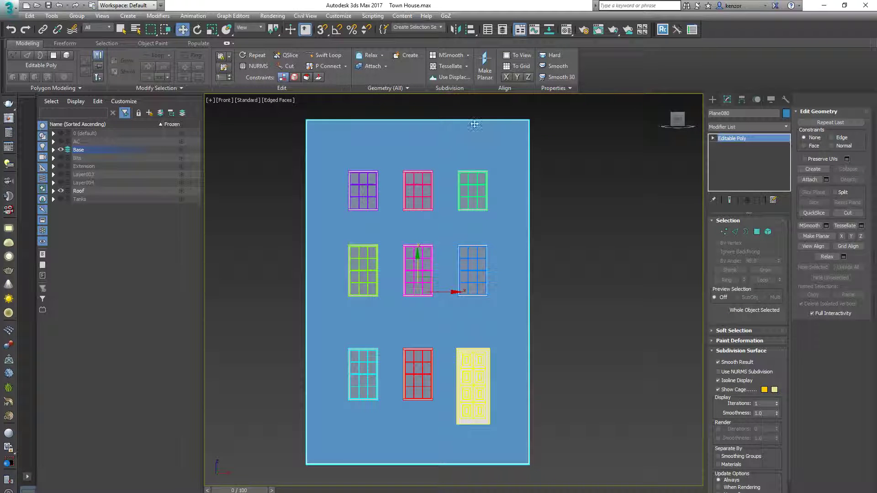
middle_click_drag(648, 230, 632, 208)
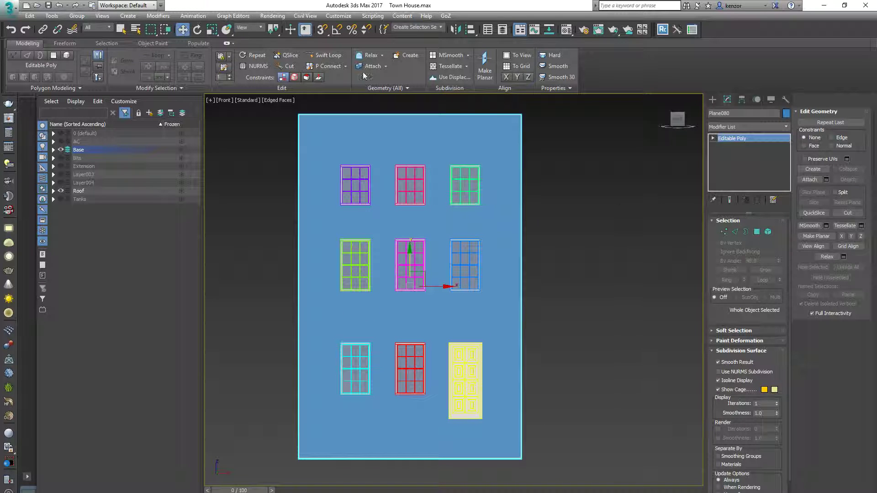
Use Swift Loop to add vertical edge loops along both sides of the first window column and a horizontal one along the upper windows' top edge
left_click(325, 55)
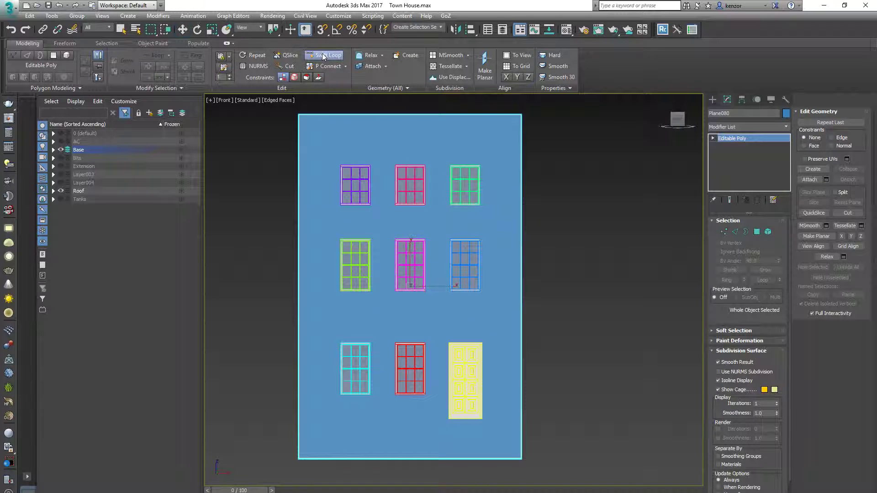
left_click(370, 156)
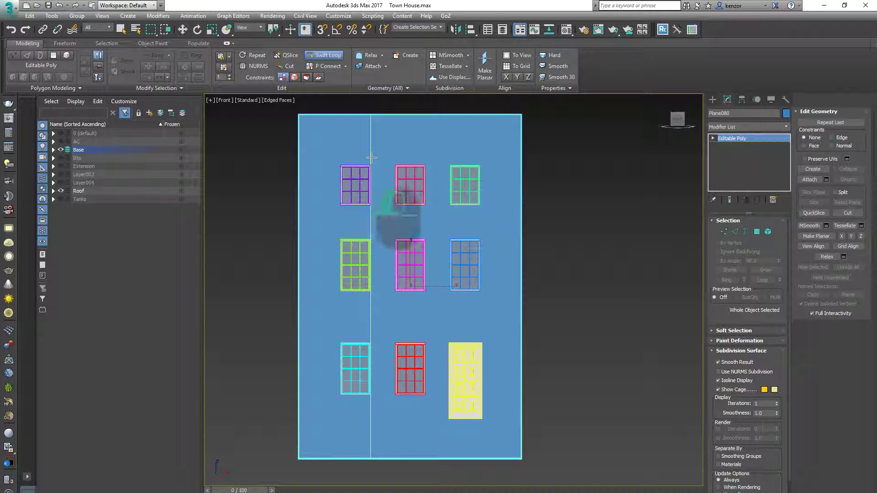
left_click(341, 165)
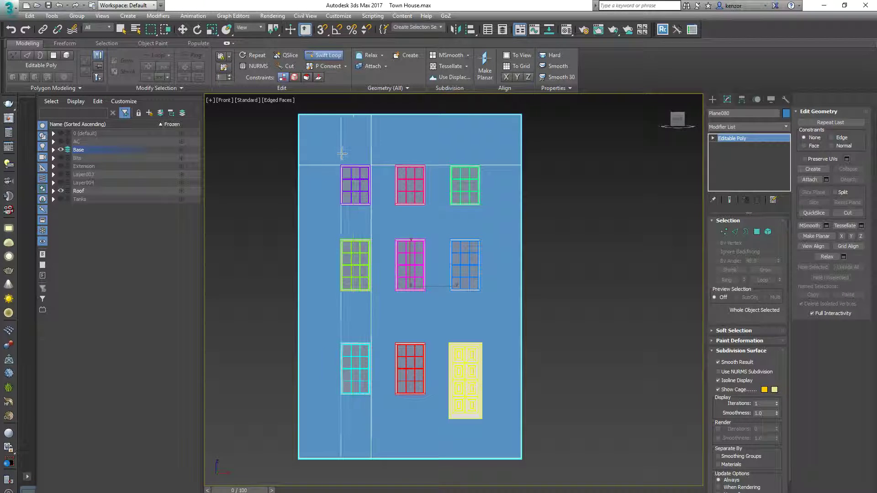
left_click(340, 155)
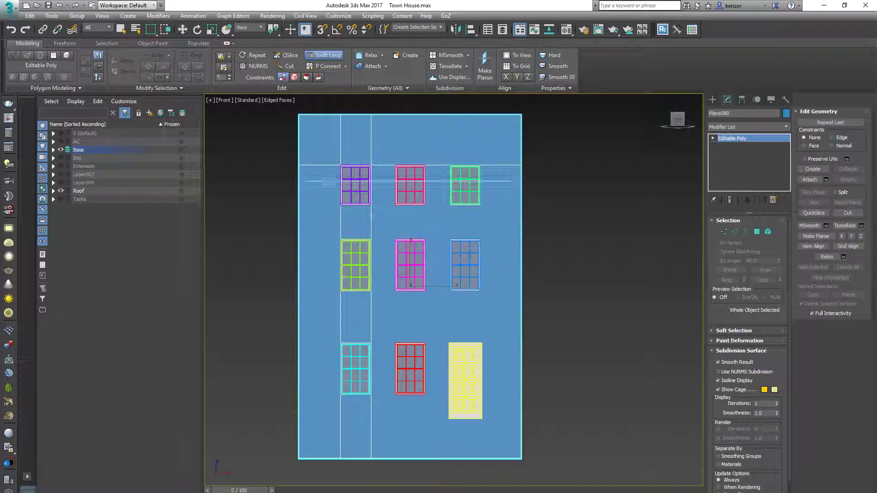
Add horizontal edge loops along the upper windows' bottom, the middle windows' top and bottom, and the ground-floor windows' top
left_click(338, 206)
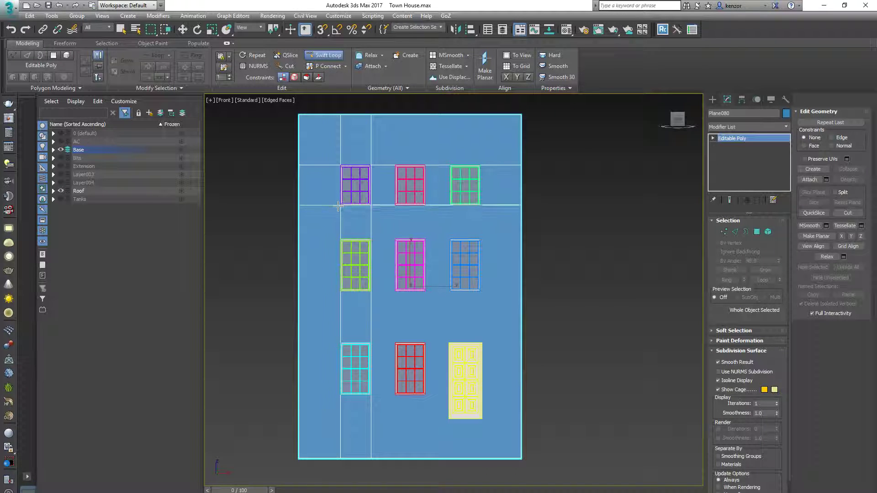
left_click(338, 238)
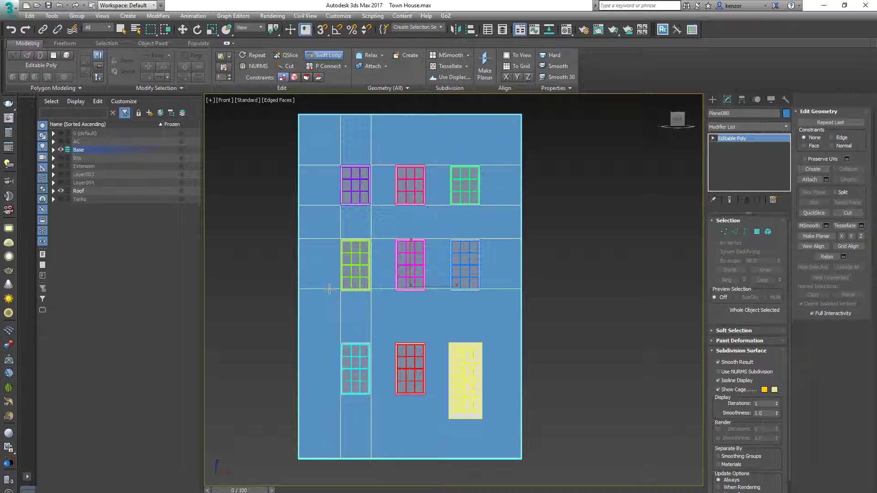
left_click(338, 291)
left_click(338, 342)
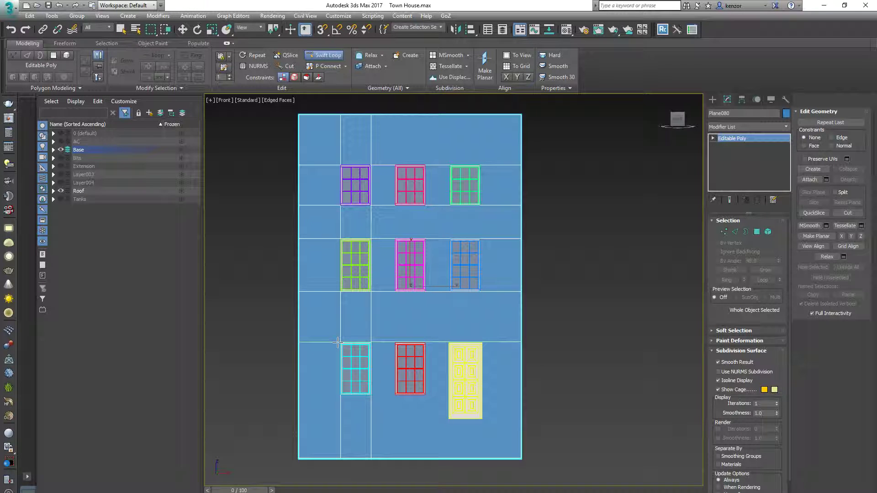
Add vertical edge loops along both sides of the second and third window columns, plus horizontal ones along the ground-floor windows' and door's bottoms
left_click(395, 315)
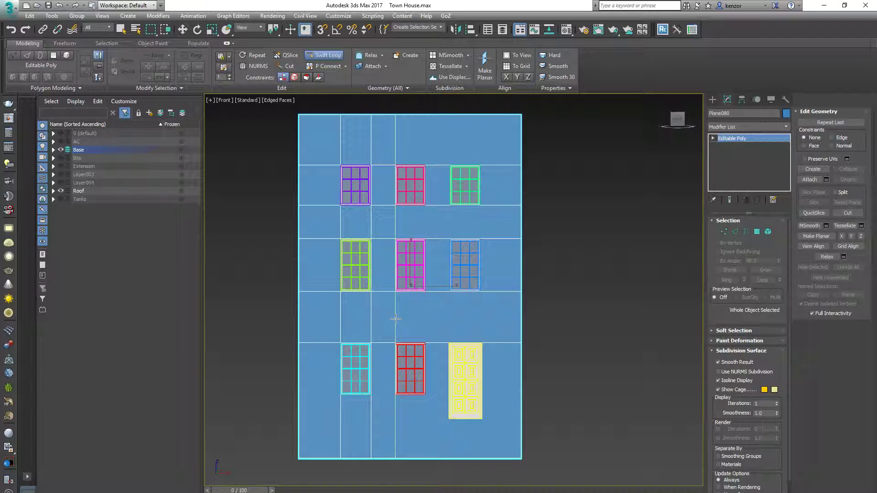
left_click(426, 309)
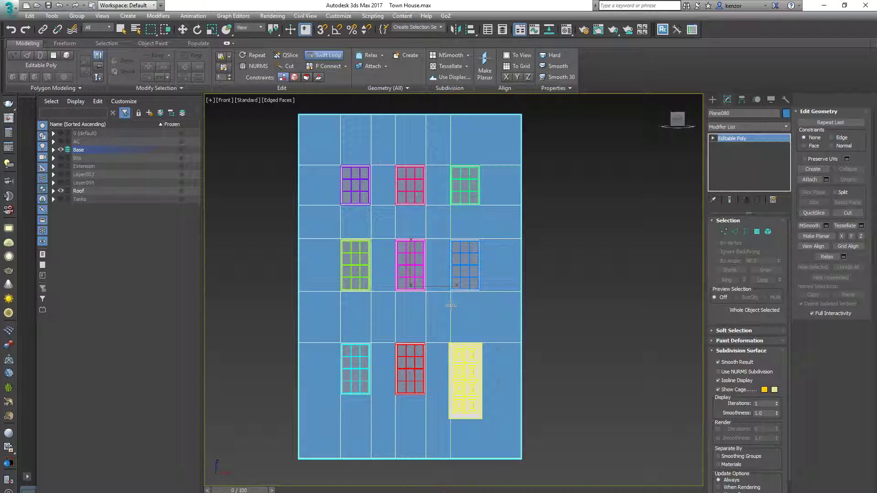
left_click(479, 304)
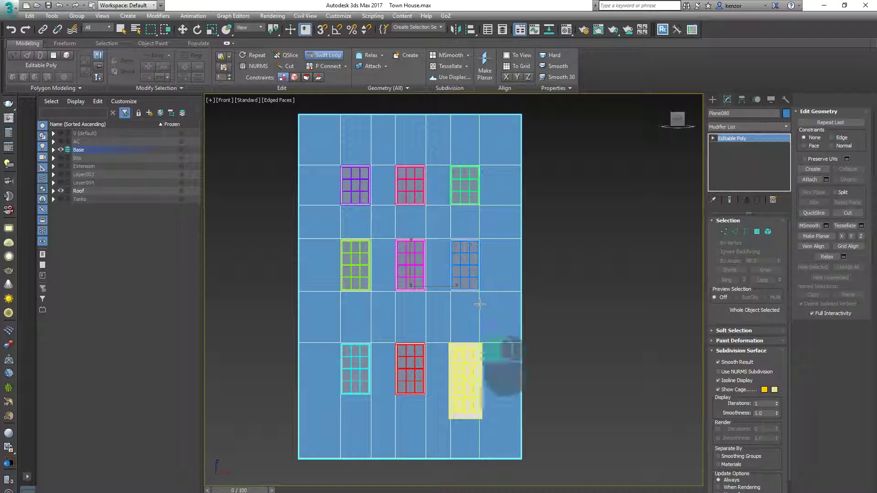
left_click(371, 395)
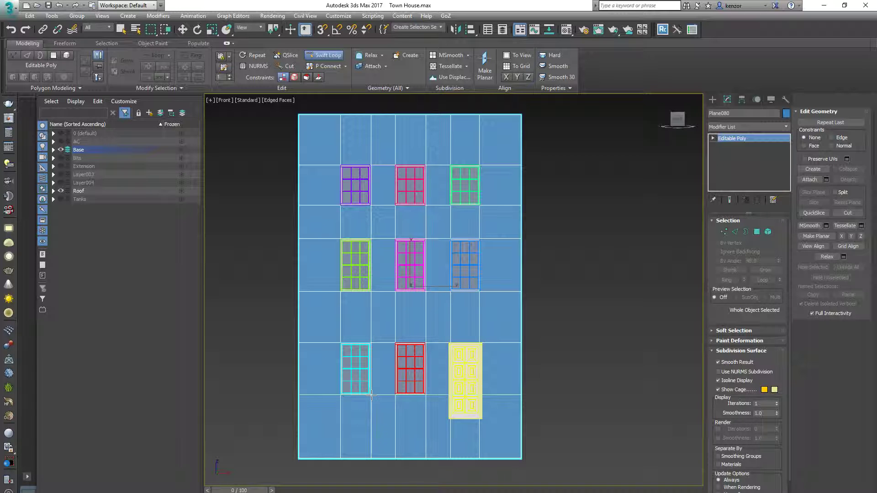
left_click(366, 419)
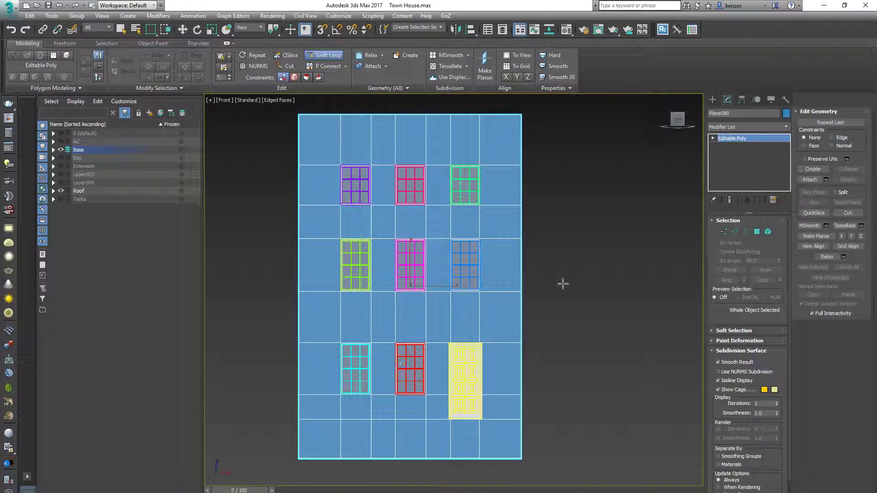
Select the vertical edge loop on the far side of the middle window column and move it flush with the window frames
scroll(562, 226, "up", 6)
key("w")
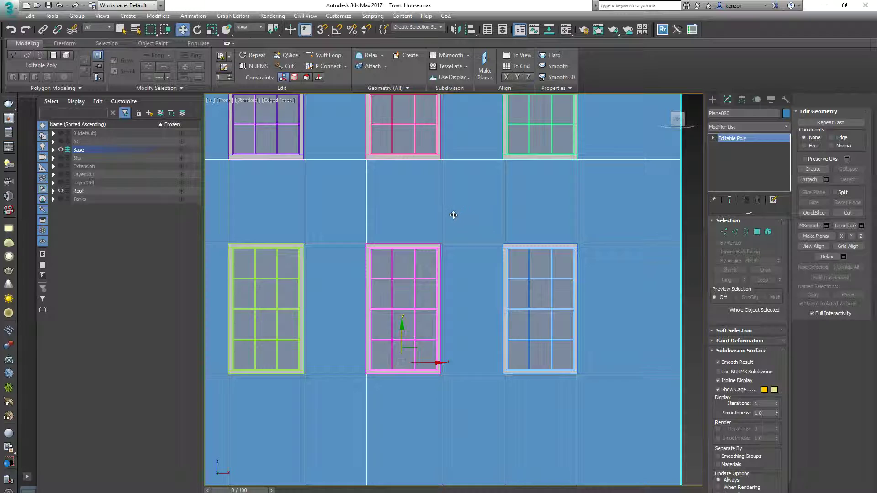
scroll(453, 214, "down", 2)
scroll(450, 215, "up", 7)
middle_click_drag(450, 213, 474, 335)
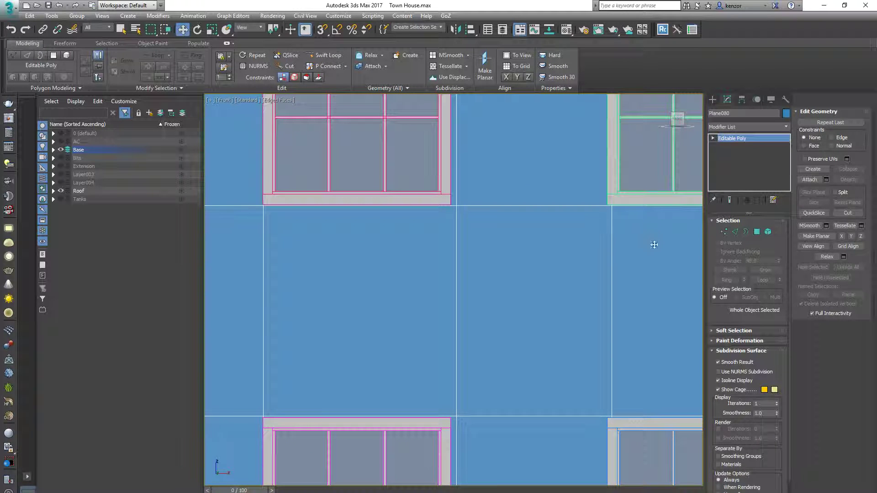
left_click(734, 232)
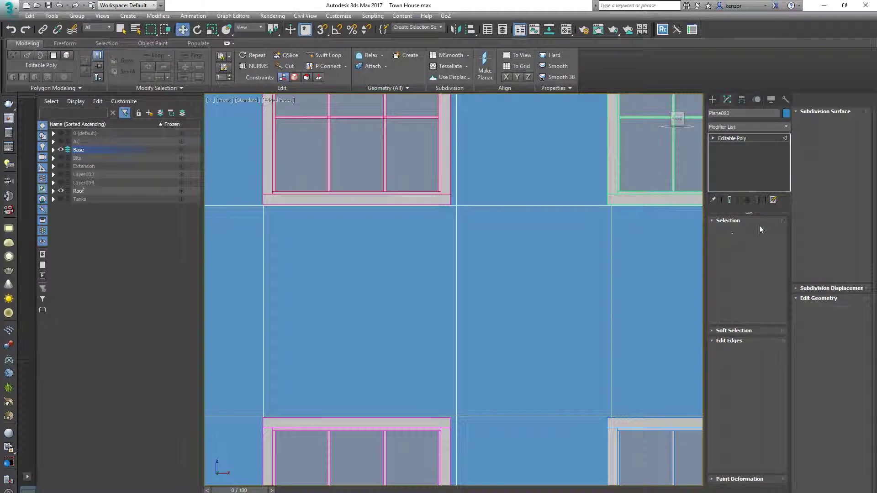
left_click(457, 240, "ctrl")
scroll(473, 195, "down", 3)
middle_click_drag(464, 225, 446, 282)
middle_click_drag(460, 214, 462, 365)
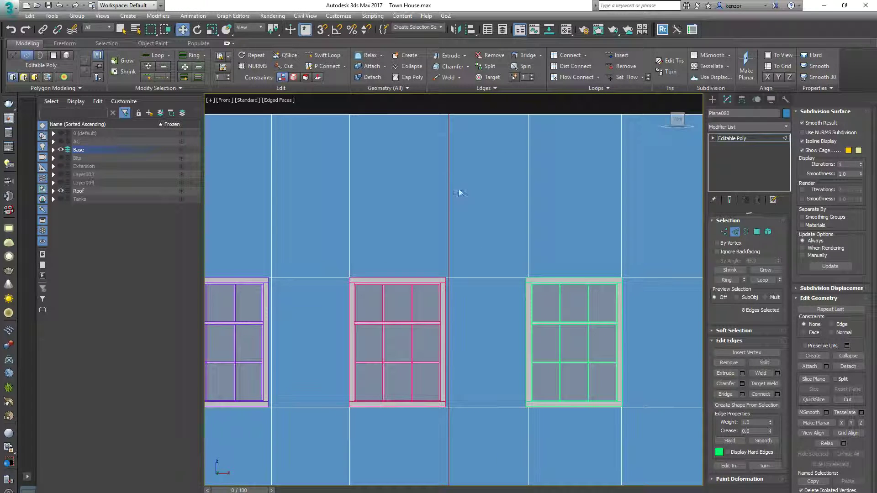
scroll(461, 250, "down", 3)
scroll(461, 251, "up", 1)
middle_click_drag(454, 222, 440, 138)
middle_click_drag(426, 298, 429, 251)
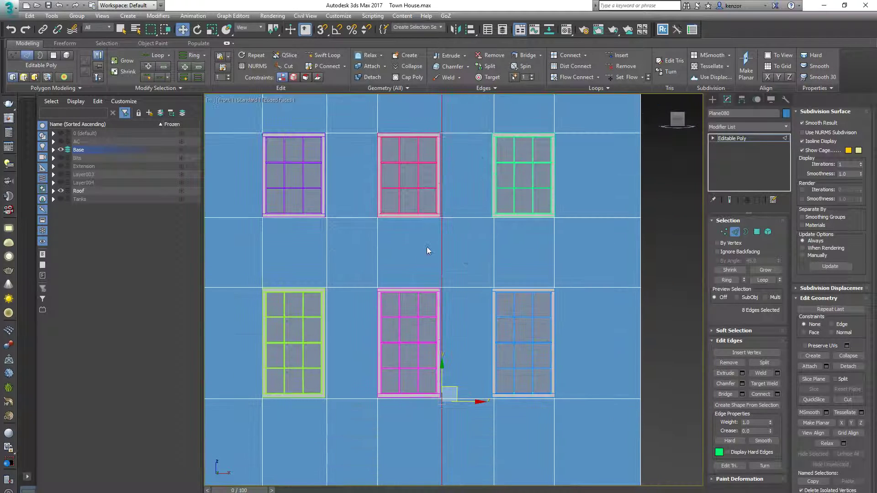
middle_click_drag(449, 339, 450, 262)
scroll(452, 262, "up", 4)
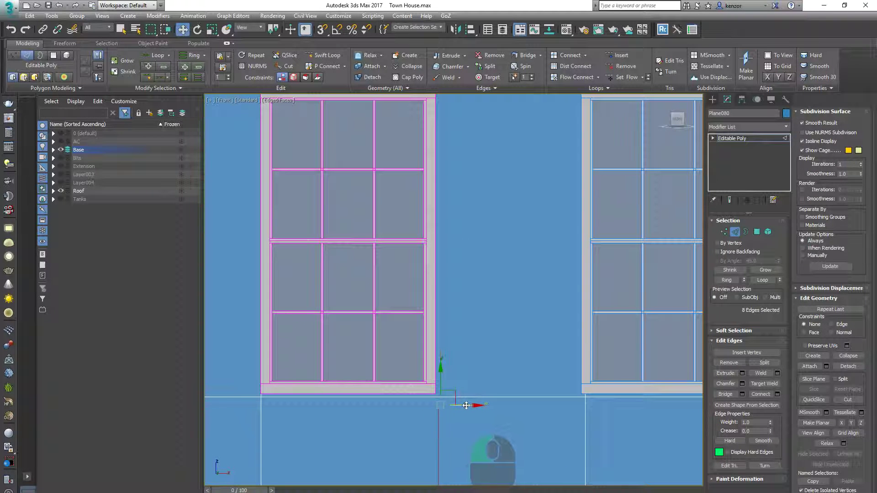
Select the horizontal edge loop below the middle-row windows and move it up to their frames' bottom edge
middle_click_drag(374, 408, 431, 358)
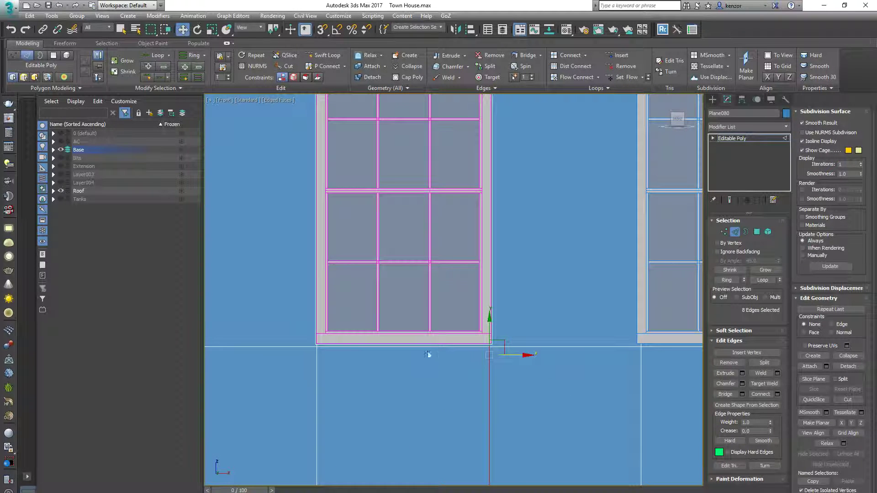
left_click(429, 347)
double_click(429, 347)
left_click_drag(405, 321, 405, 317)
Select the horizontal edge loop above the middle-row windows and move it down to their frames' top edge
middle_click_drag(432, 177, 439, 390)
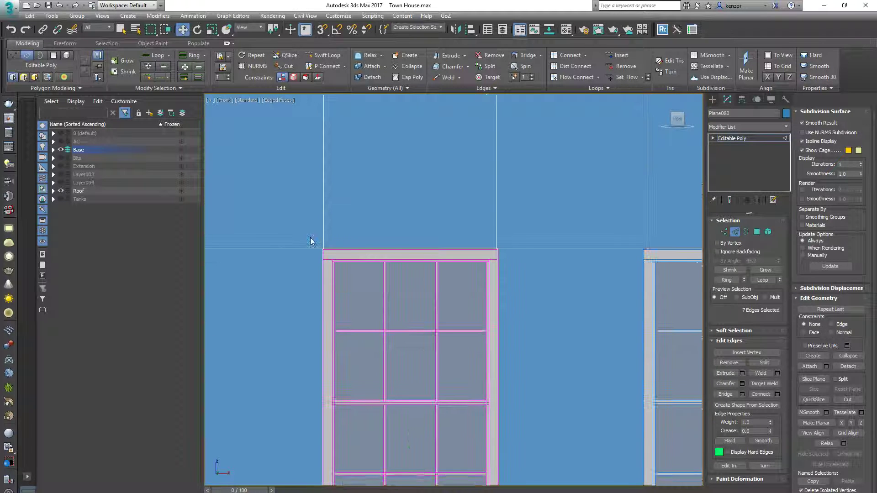
left_click(298, 247)
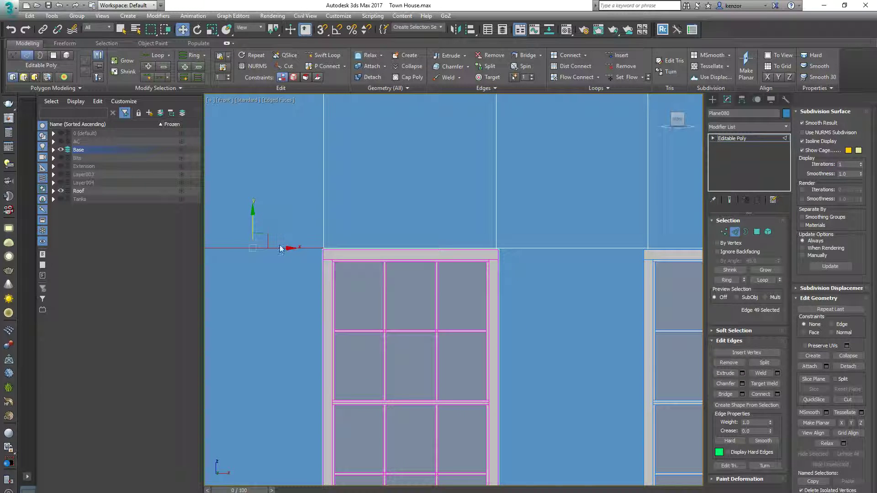
left_click(300, 241)
double_click(297, 247)
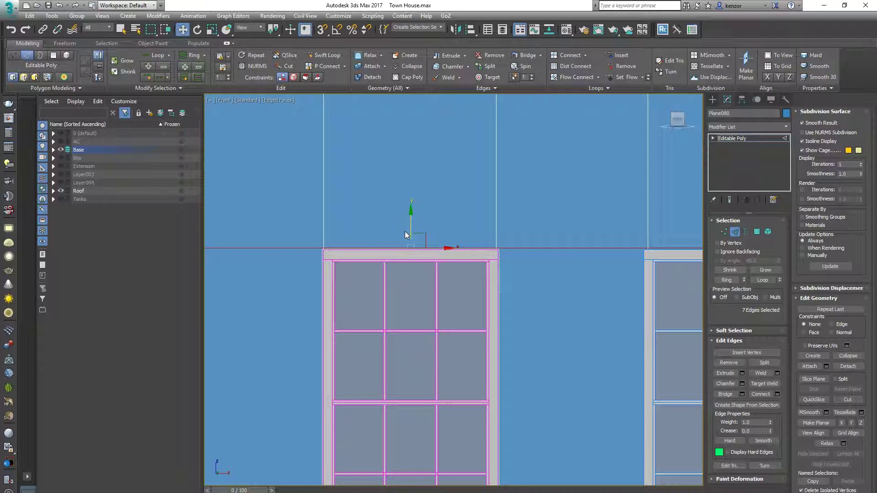
left_click_drag(411, 226, 410, 229)
Select the horizontal edge loop below the upper-row windows and move it up to their frames' bottom edge
scroll(432, 259, "down", 5)
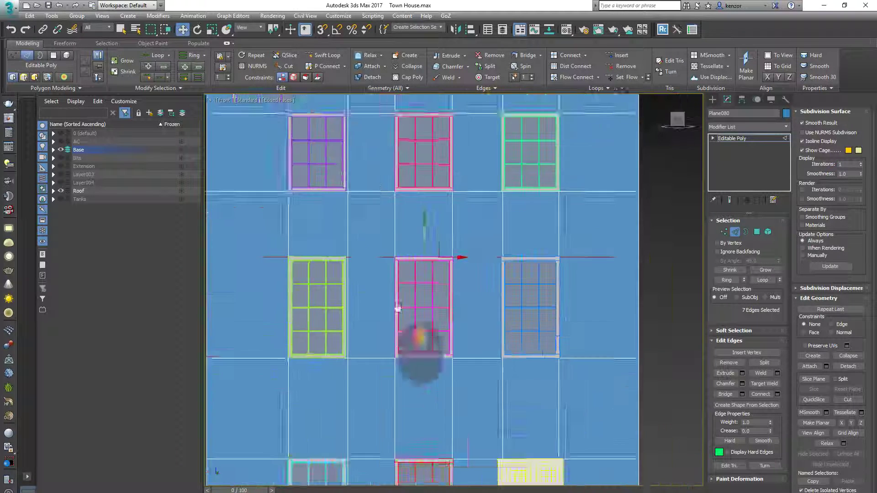
middle_click_drag(397, 308, 419, 411)
scroll(394, 274, "up", 3)
double_click(382, 308)
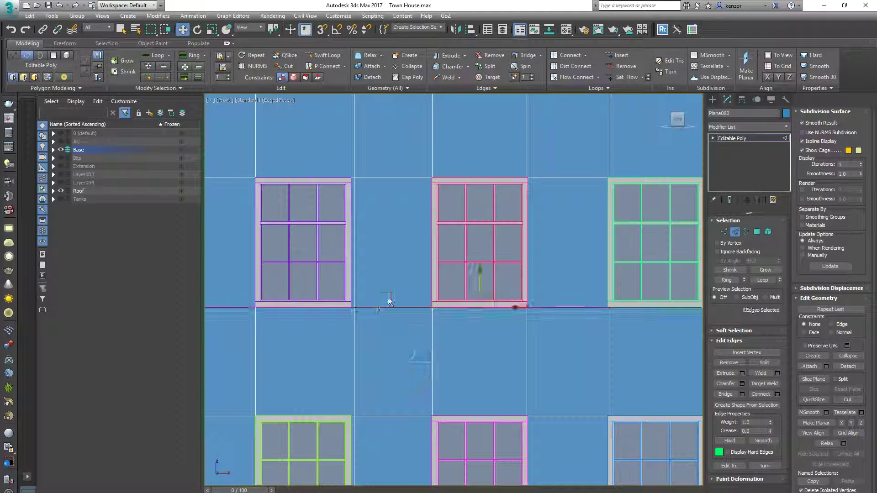
left_click_drag(480, 281, 479, 278)
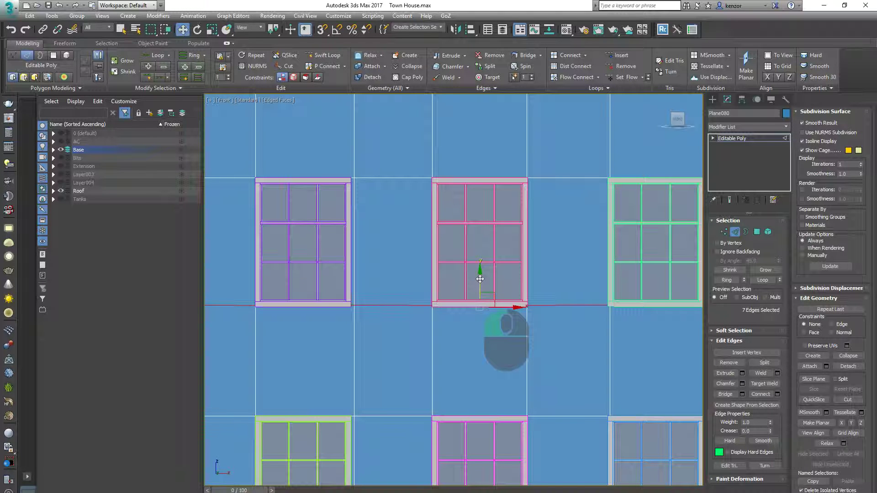
Select the vertical edge loop between the first and second window columns that borders the first, and align it with the first column's frames
left_click(354, 176, "ctrl")
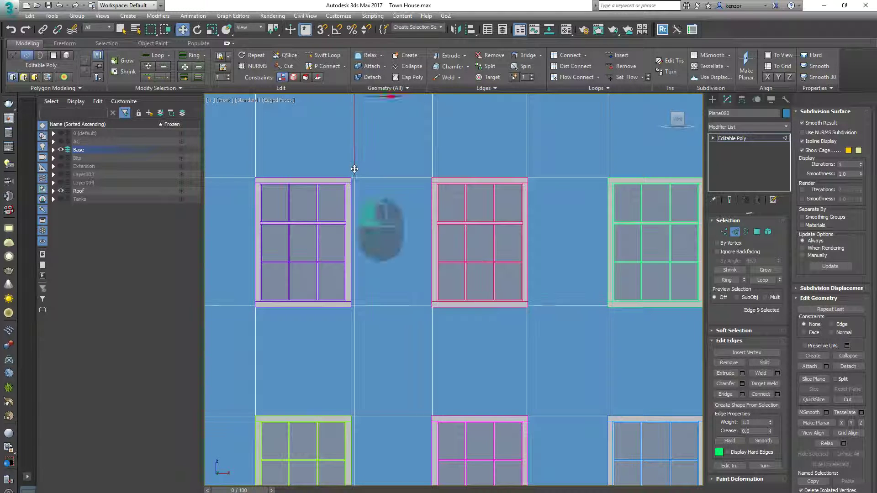
middle_click_drag(395, 141, 404, 260)
scroll(387, 278, "down", 5)
middle_click_drag(389, 354, 390, 160)
scroll(390, 160, "up", 4)
left_click_drag(396, 330, 390, 328)
middle_click_drag(375, 285, 381, 170)
scroll(376, 231, "down", 5)
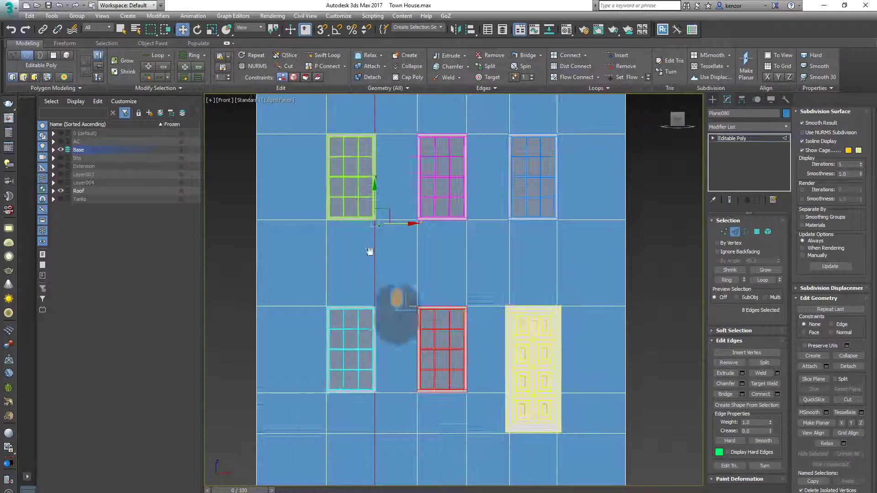
Select only the vertical edges running from the door's top to the wall base on its window-facing side and move them to the door frame
middle_click_drag(447, 267, 369, 257)
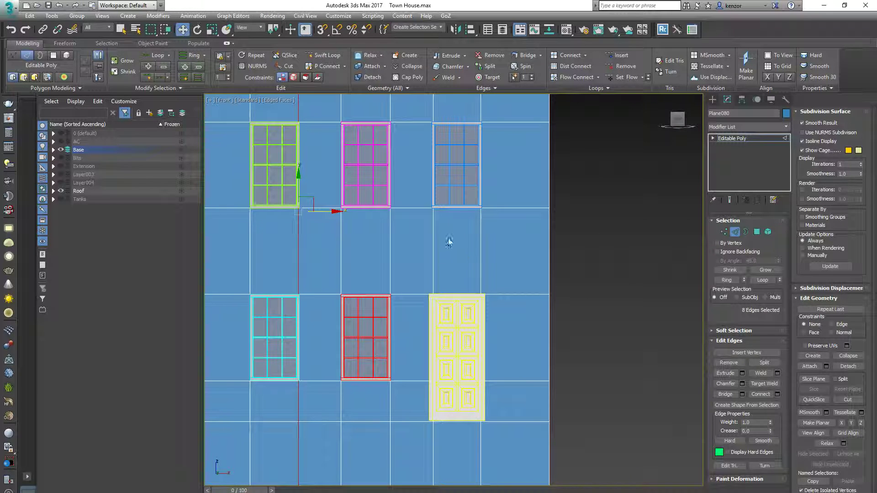
middle_click_drag(454, 204, 424, 154, "ctrl+alt")
middle_click_drag(437, 328, 435, 158)
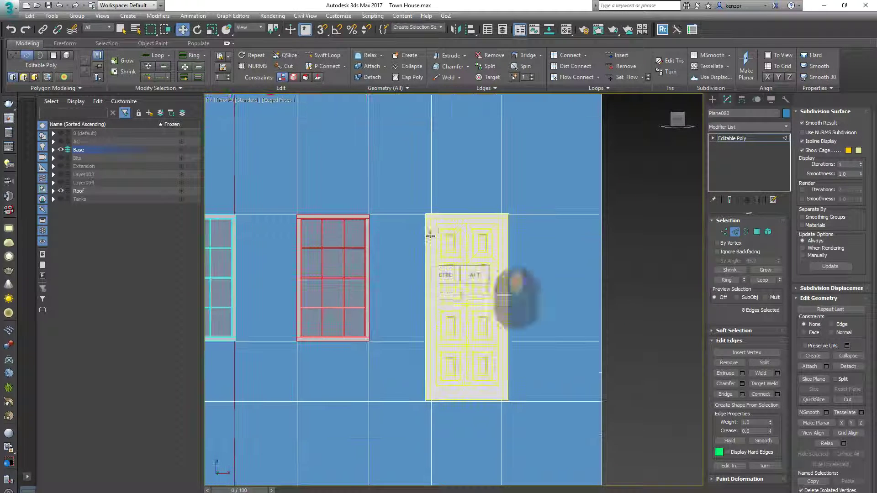
middle_click_drag(430, 234, 432, 221, "ctrl+alt")
middle_click_drag(431, 220, 401, 193)
middle_click_drag(422, 267, 420, 331)
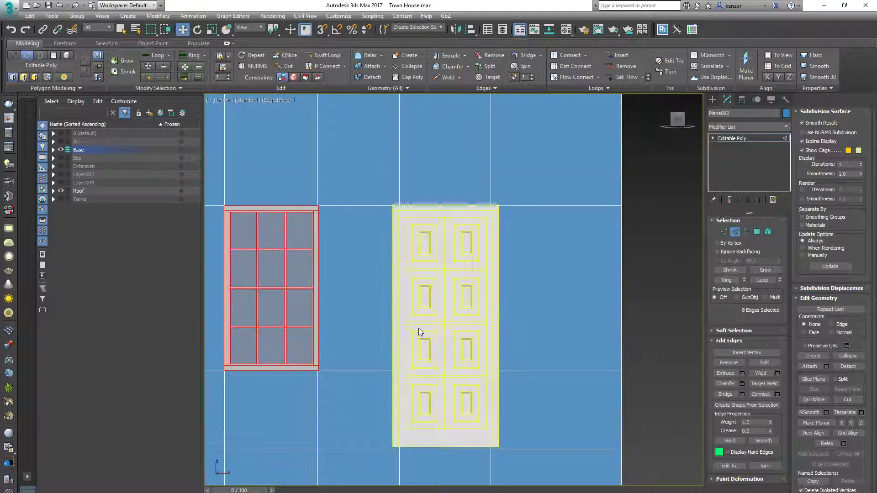
scroll(419, 331, "down", 5)
left_click_drag(424, 424, 400, 277)
left_click_drag(390, 425, 377, 278, "alt")
left_click_drag(447, 427, 442, 259, "alt")
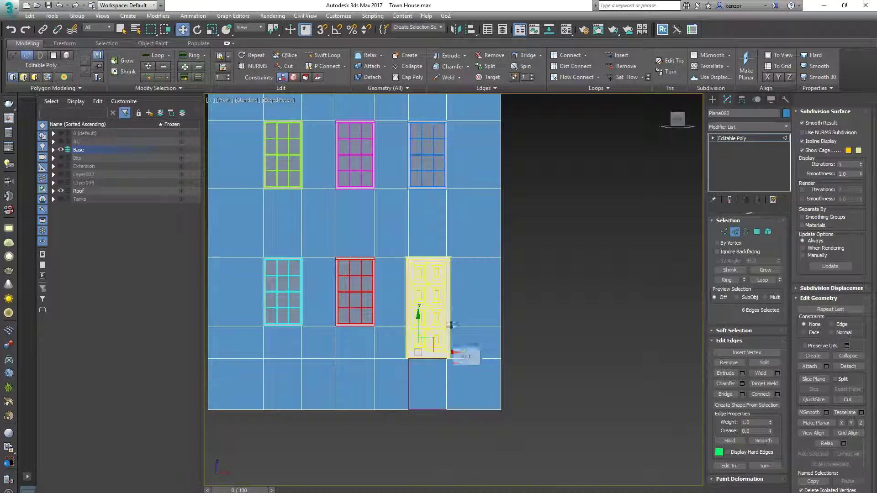
left_click_drag(454, 426, 437, 295, "alt")
middle_click_drag(445, 330, 450, 270, "ctrl+alt")
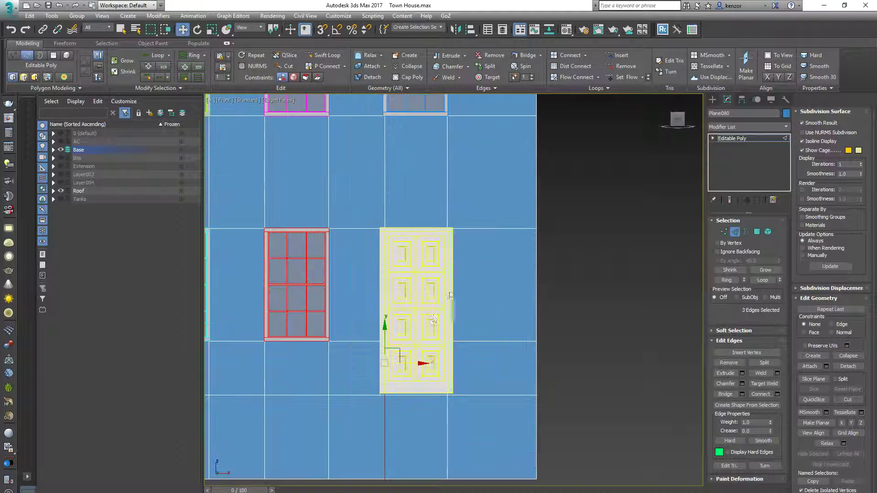
middle_click_drag(419, 341, 444, 309)
scroll(434, 287, "up", 2)
left_click_drag(427, 353, 420, 353)
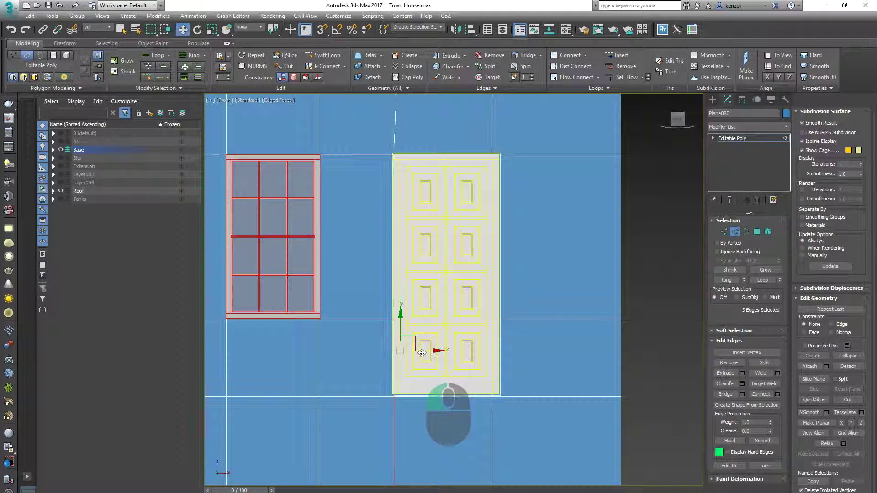
Select the vertical edges on the door's other side down to the wall base and move them outward to the door frame
middle_click_drag(420, 353, 353, 296)
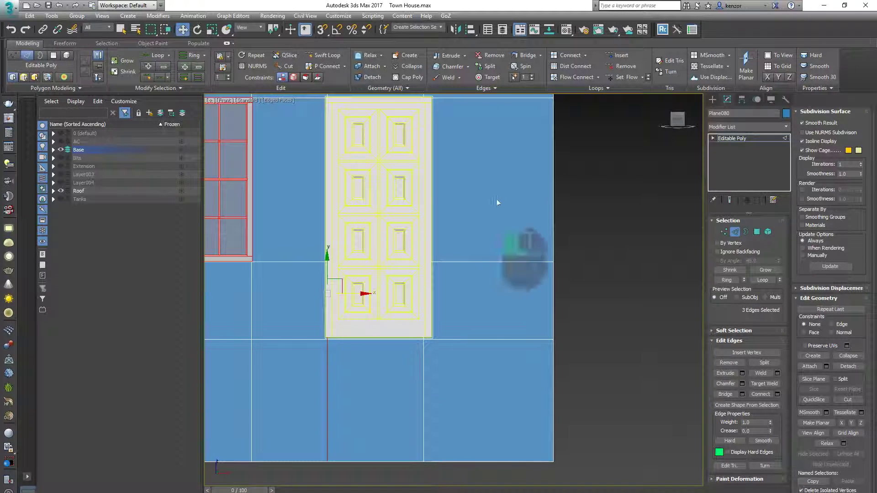
left_click_drag(498, 197, 404, 438)
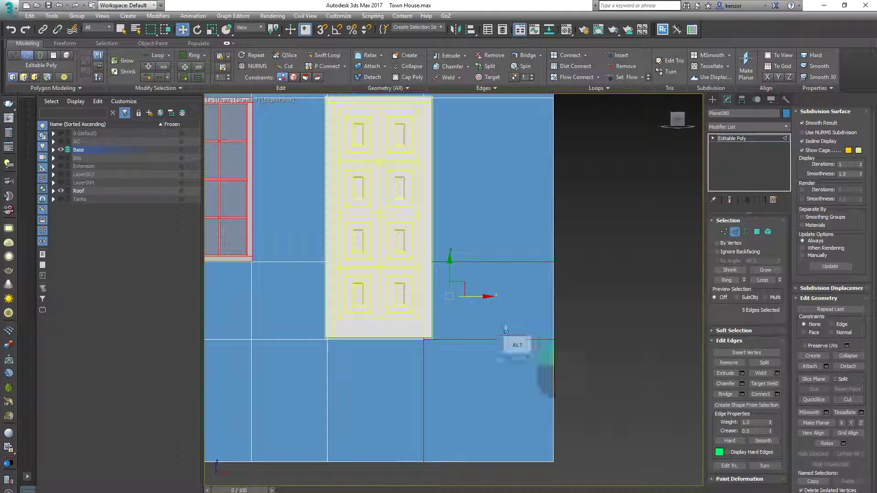
left_click_drag(502, 323, 485, 223, "alt")
middle_click_drag(465, 209, 448, 255)
scroll(437, 292, "down", 2)
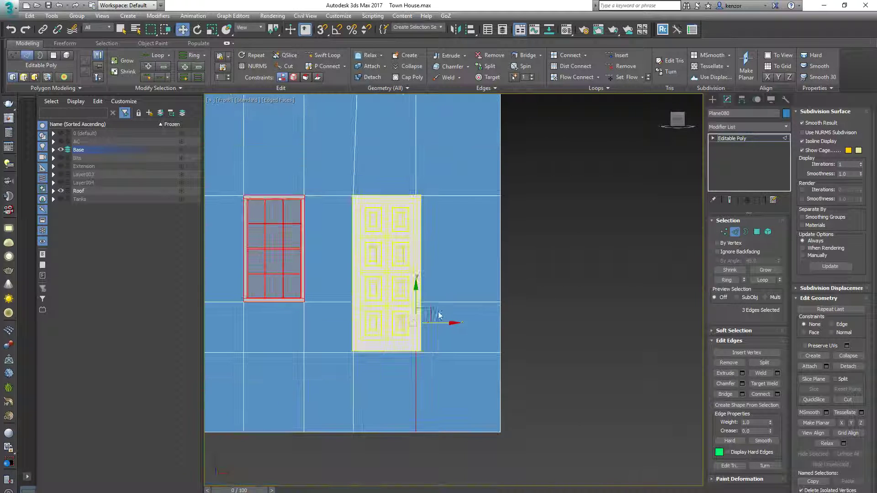
left_click(440, 323)
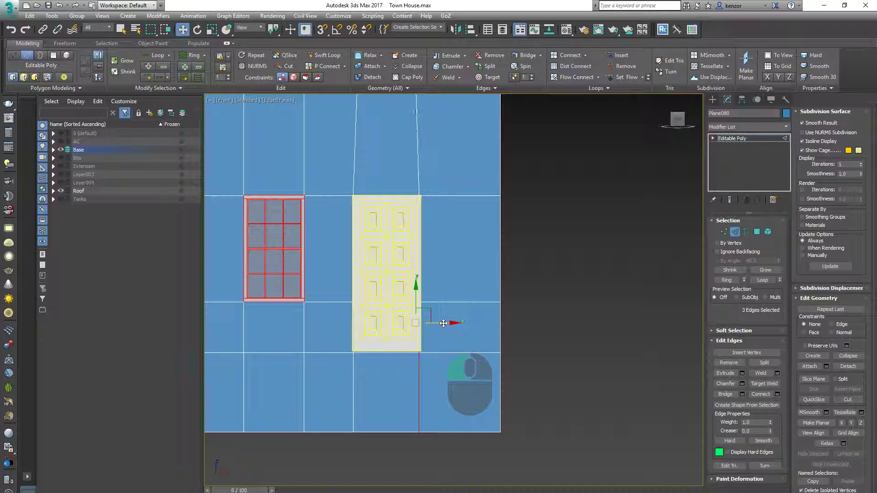
left_click_drag(444, 323, 446, 324)
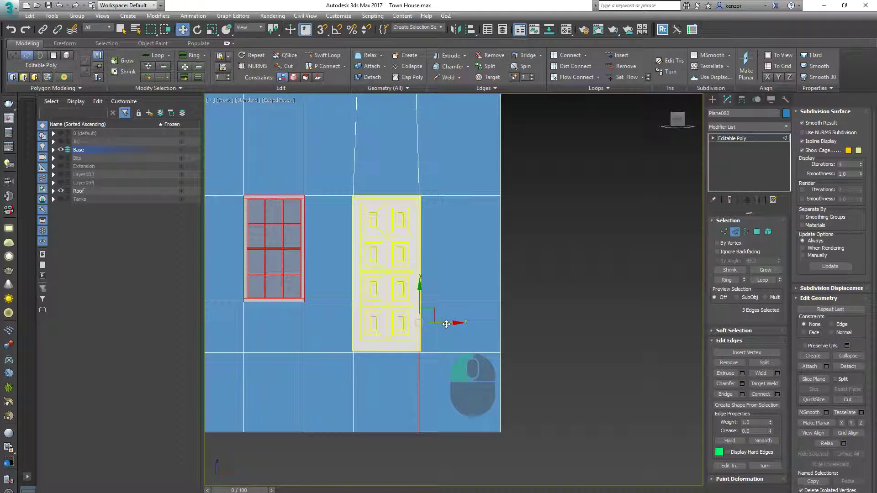
Isolate the wall at polygon level and select the opening polygon of the upper window in the first column
scroll(634, 248, "down", 5)
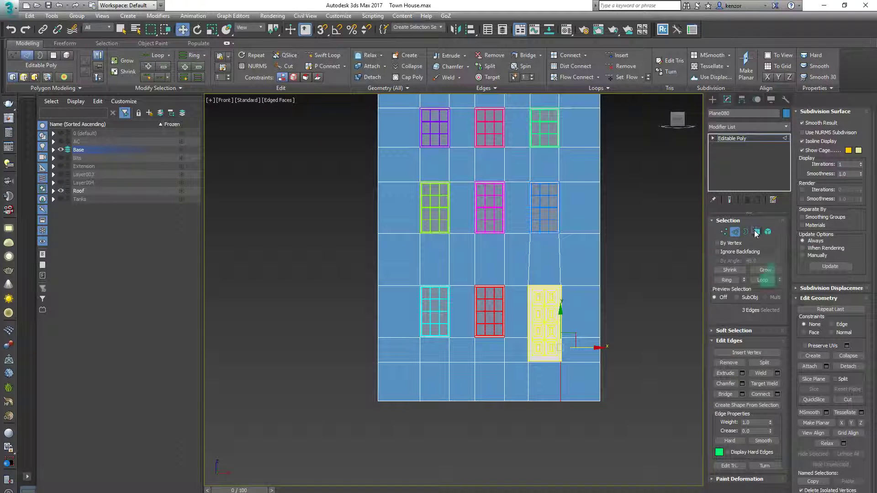
left_click(756, 232)
scroll(477, 302, "down", 3)
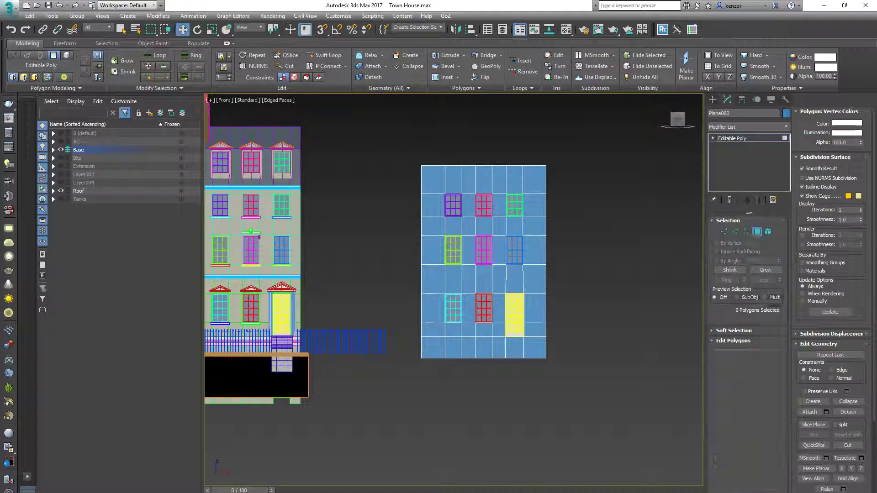
key("alt+q")
mouse_move(574, 290)
middle_mouse_down("alt")
mouse_move(530, 297)
mouse_move(569, 286)
mouse_move(573, 275)
middle_mouse_up("alt")
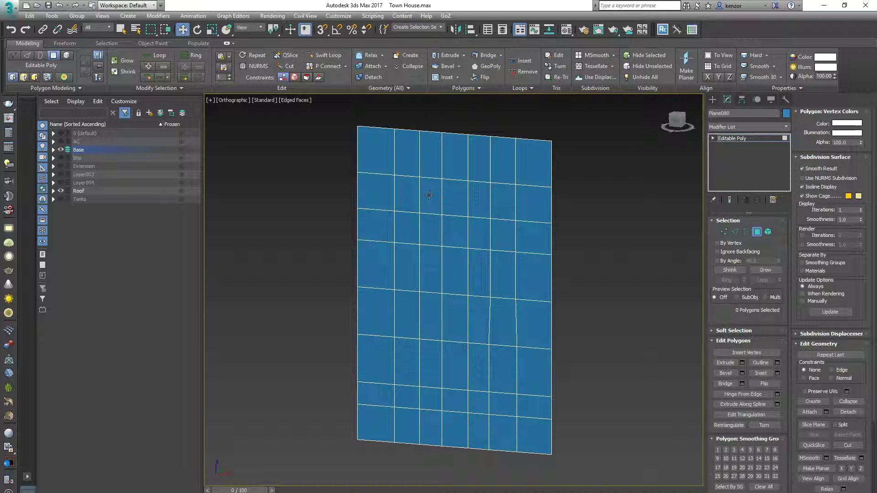
left_click(412, 195)
middle_click_drag(412, 195, 455, 98, "alt")
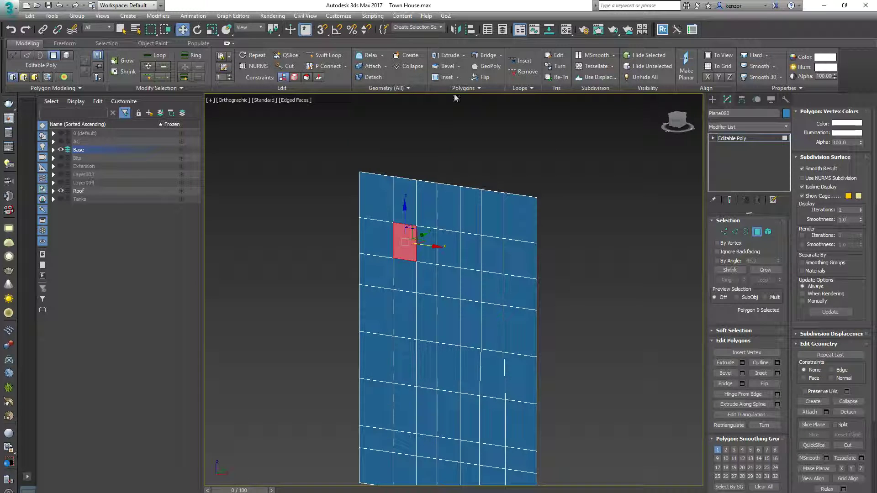
Extrude the selected upper window polygon inward to form the reveal and delete its back face
left_click(450, 55)
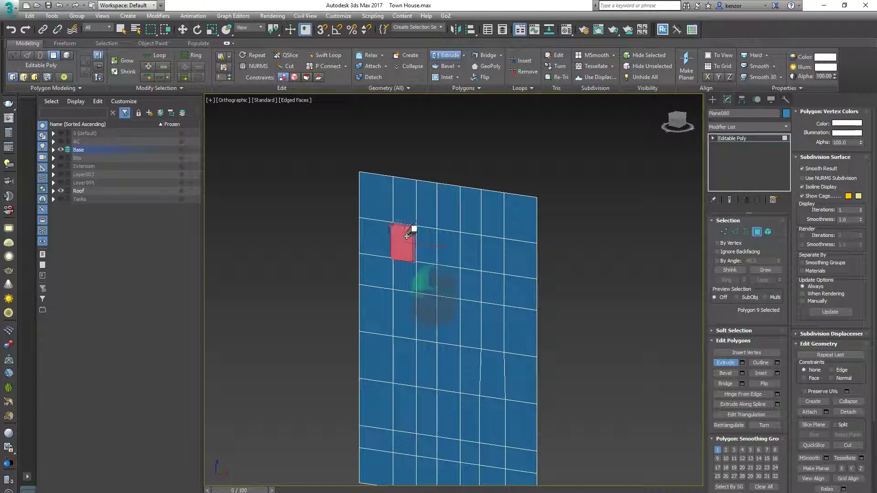
left_click_drag(407, 234, 398, 259)
middle_click_drag(398, 259, 542, 227, "alt")
left_click(353, 223)
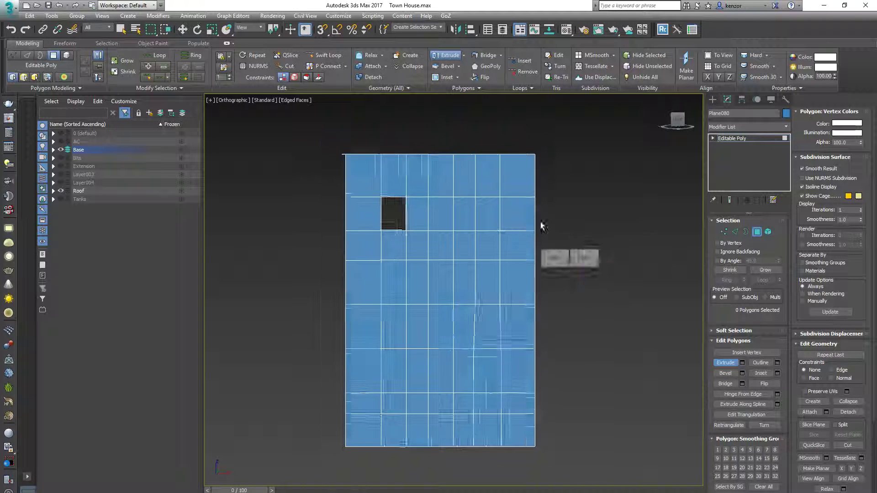
Select the opening polygons of all remaining windows plus the two polygons that make up the door opening
left_click(443, 210)
left_click(483, 220, "ctrl")
left_click(486, 283, "ctrl")
left_click(440, 283, "ctrl")
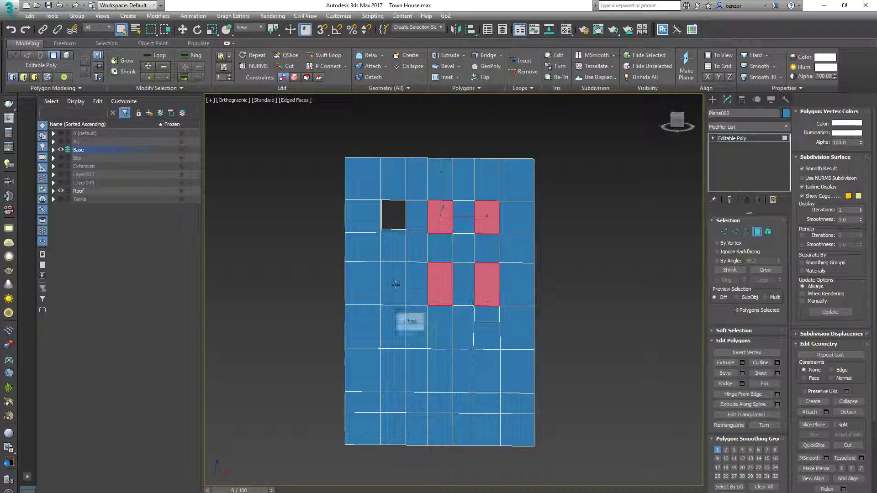
left_click(396, 284, "ctrl")
left_click(394, 368, "ctrl")
left_click(440, 368, "ctrl")
left_click(480, 372, "ctrl")
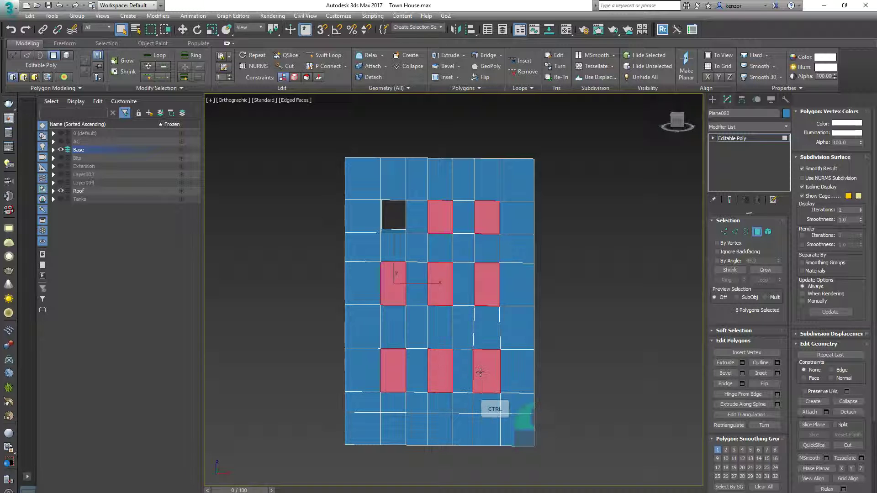
left_click(486, 402, "ctrl")
middle_click_drag(585, 316, 542, 316, "alt")
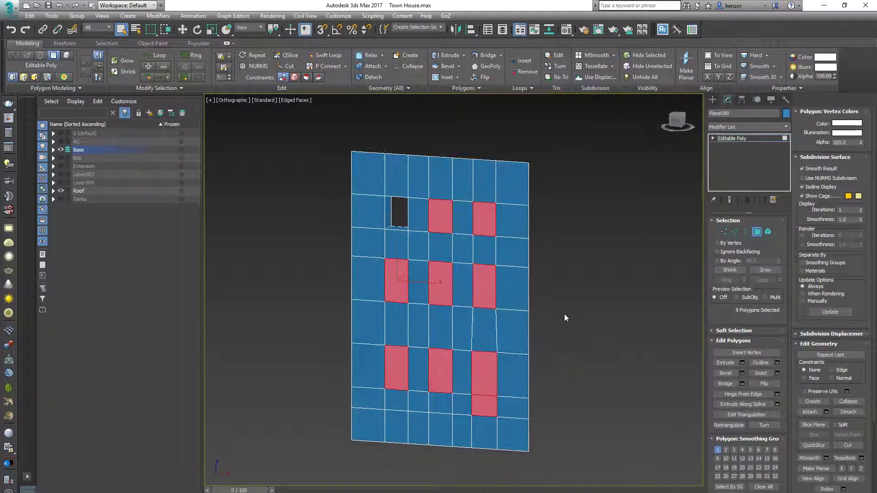
middle_click_drag(590, 281, 556, 293, "alt")
Extrude the selected window and door polygons inward to form the reveals and delete their back faces
left_click(449, 56)
scroll(501, 230, "up", 3)
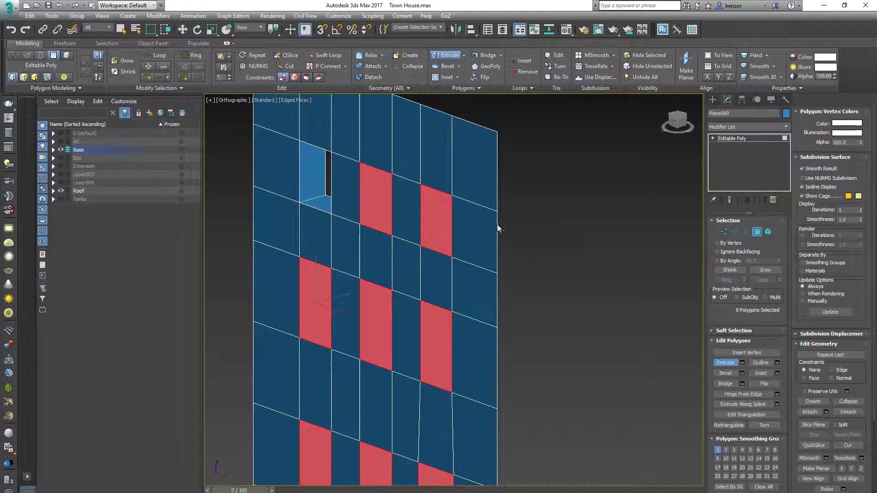
left_click_drag(442, 219, 441, 242)
key("Delete")
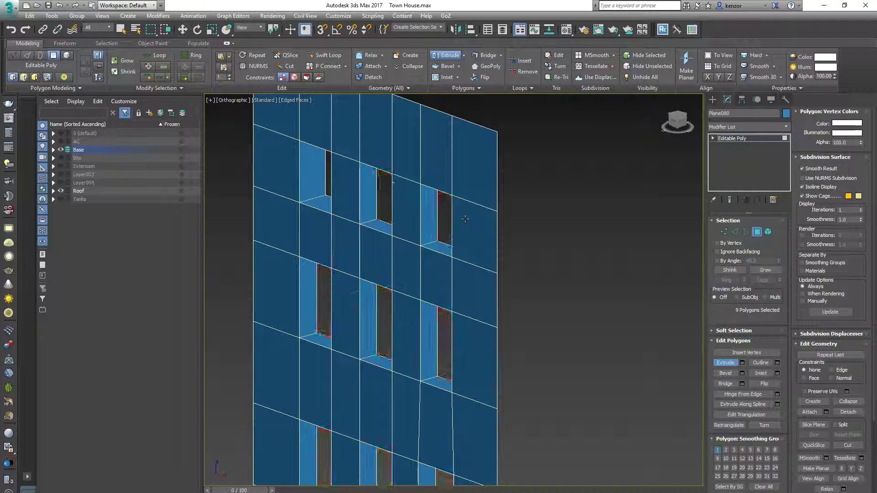
Exit isolation to bring back the windows and door, and show the wall at object level without edged faces
middle_click_drag(626, 248, 645, 236, "alt")
scroll(645, 236, "down", 2)
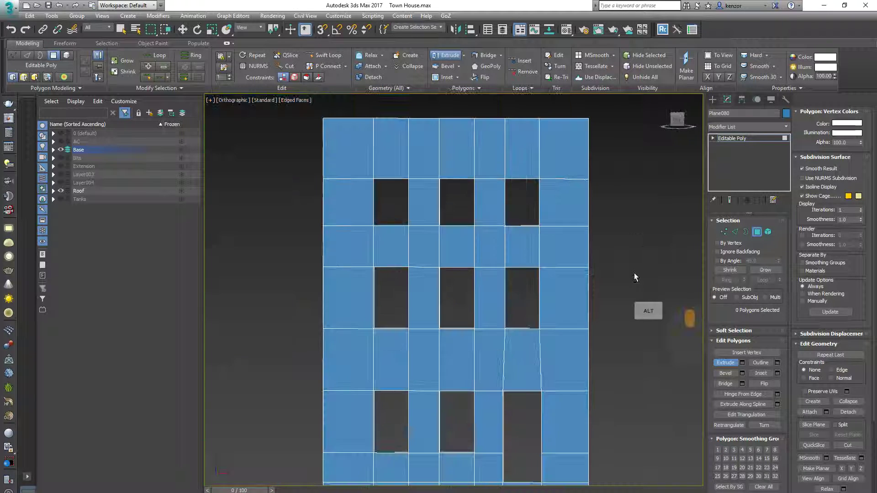
middle_click_drag(634, 273, 556, 284)
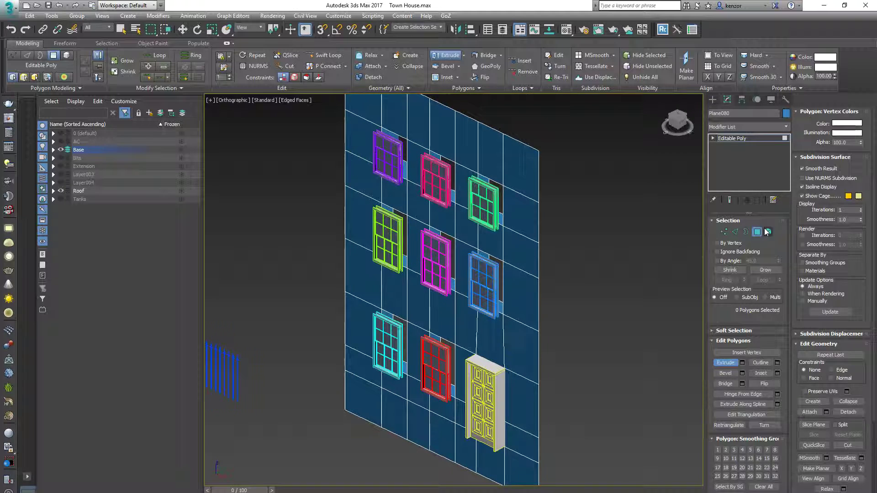
left_click(767, 232)
key("w")
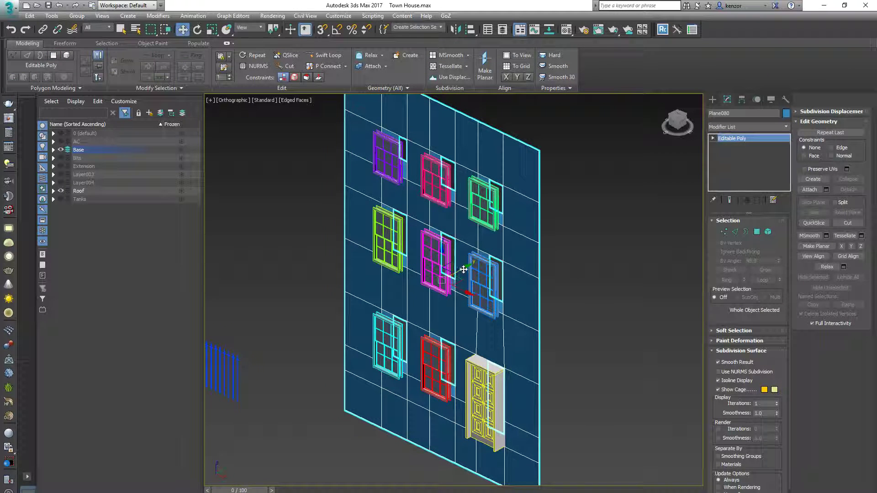
middle_click_drag(464, 270, 540, 259, "alt")
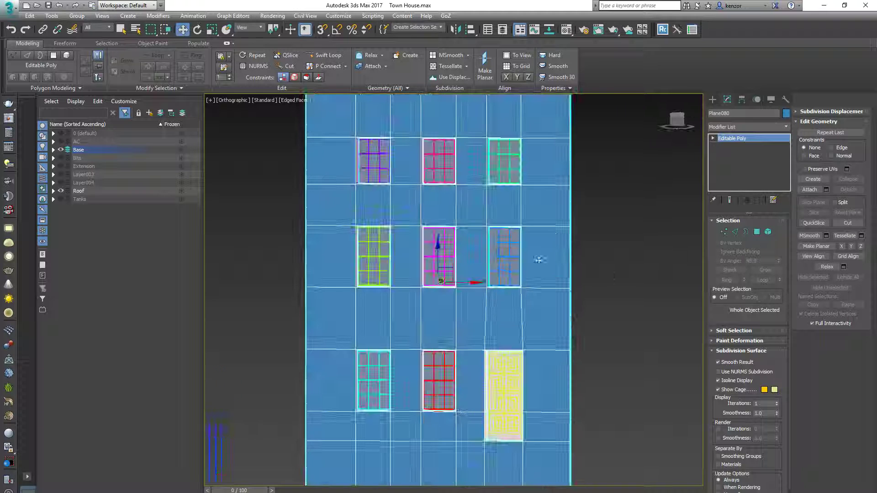
key("F4")
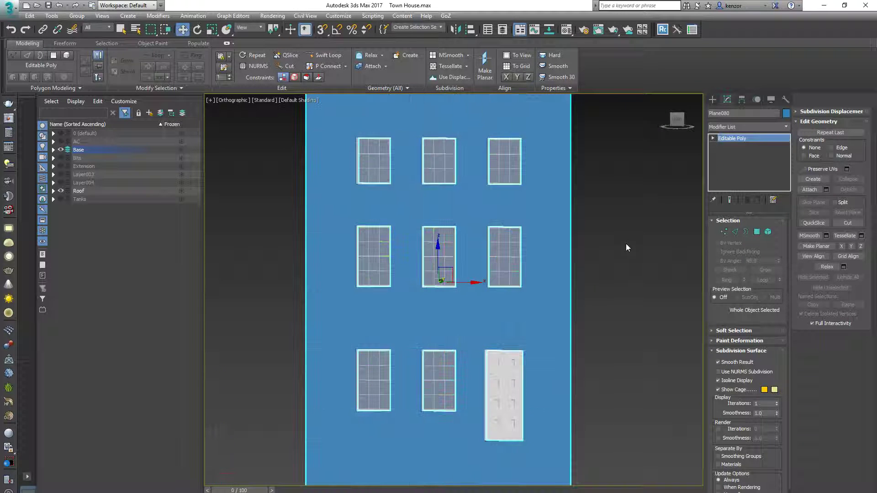
mouse_move(625, 247)
middle_mouse_down("alt")
mouse_move(554, 255)
mouse_move(601, 250)
mouse_move(638, 289)
mouse_move(587, 293)
mouse_move(587, 239)
mouse_move(597, 235)
mouse_move(579, 247)
mouse_move(601, 247)
middle_mouse_up("alt")
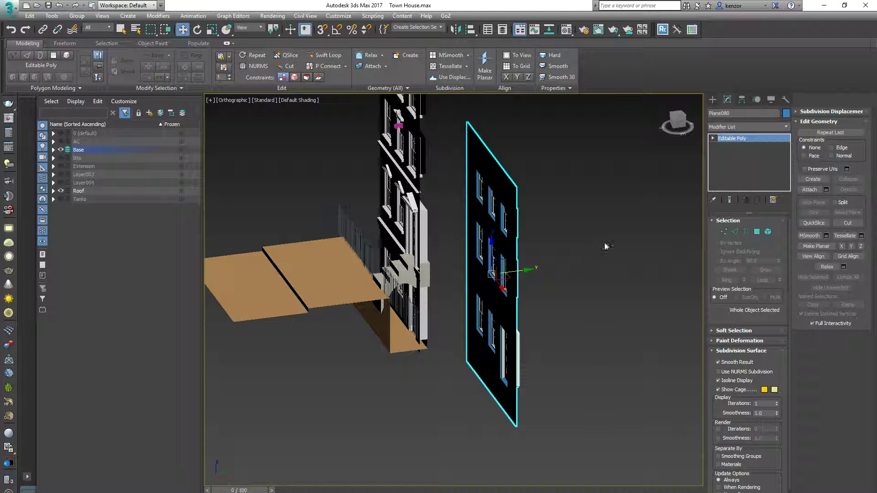
middle_click_drag(618, 250, 652, 249, "alt")
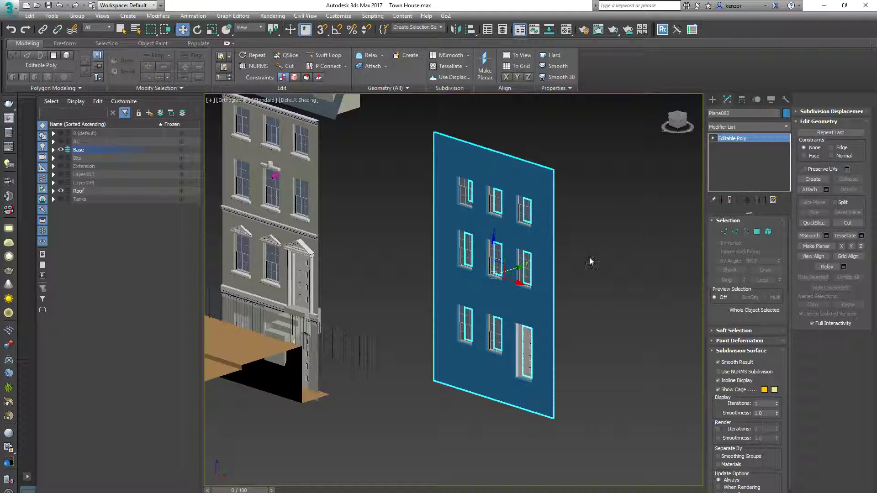
middle_click_drag(590, 262, 626, 227, "alt")
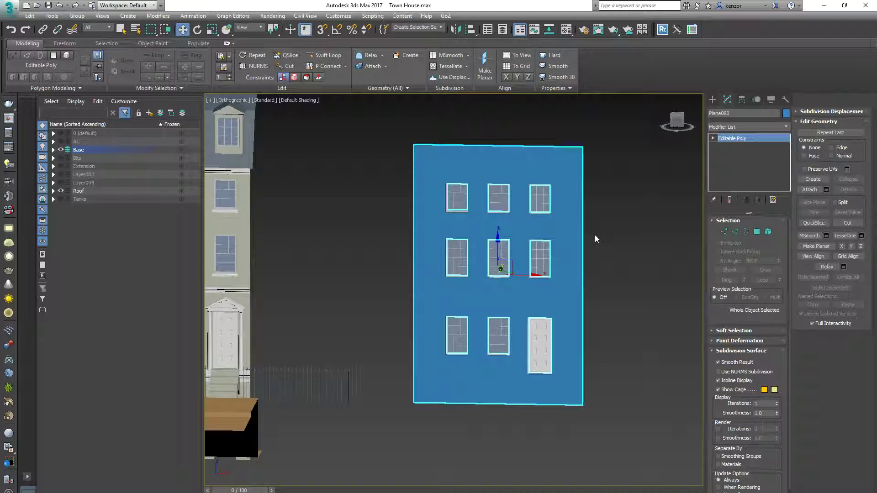
mouse_move(612, 221)
middle_mouse_down("alt")
mouse_move(563, 225)
mouse_move(589, 231)
mouse_move(612, 215)
middle_mouse_up("alt")
middle_click_drag(689, 208, 643, 208, "alt")
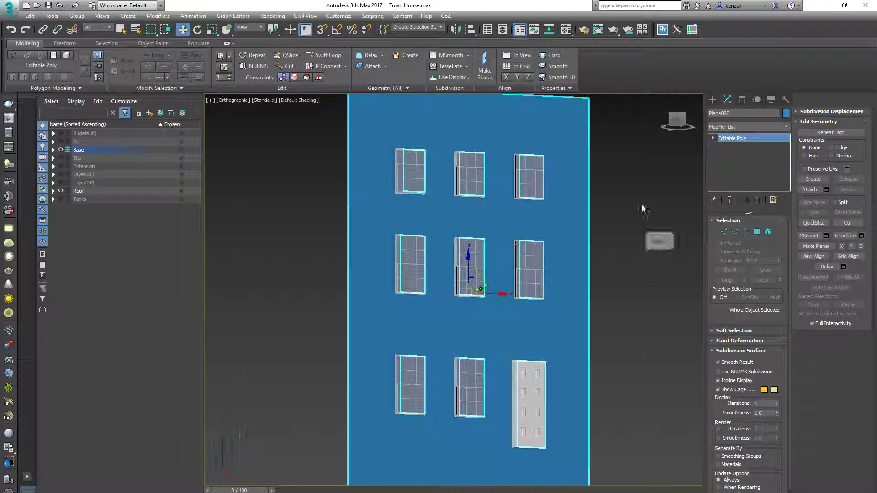
key("ctrl+1")
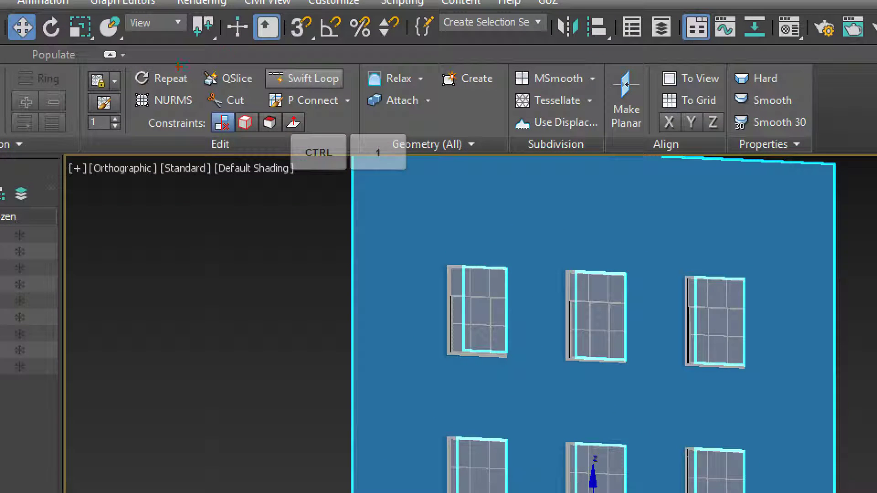
mouse_move(208, 57)
left_mouse_down()
mouse_move(192, 68)
mouse_move(297, 136)
mouse_move(375, 52)
mouse_move(204, 61)
left_mouse_up()
key("Escape")
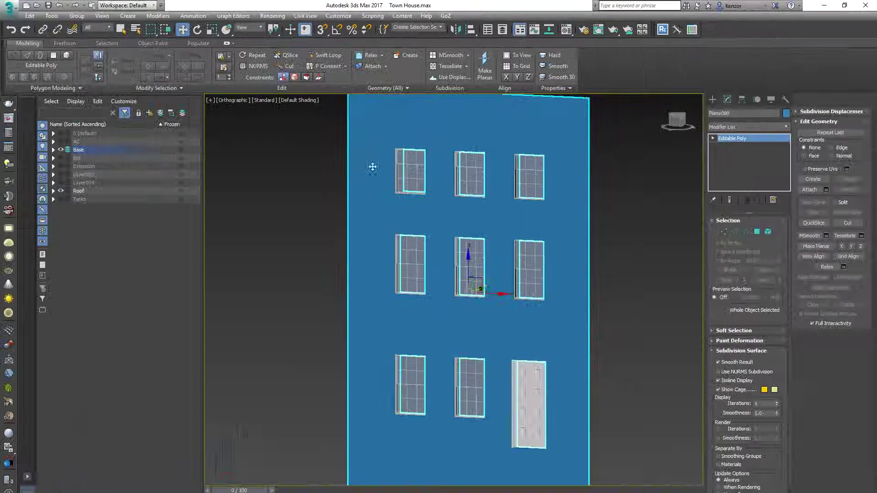
left_click(756, 232)
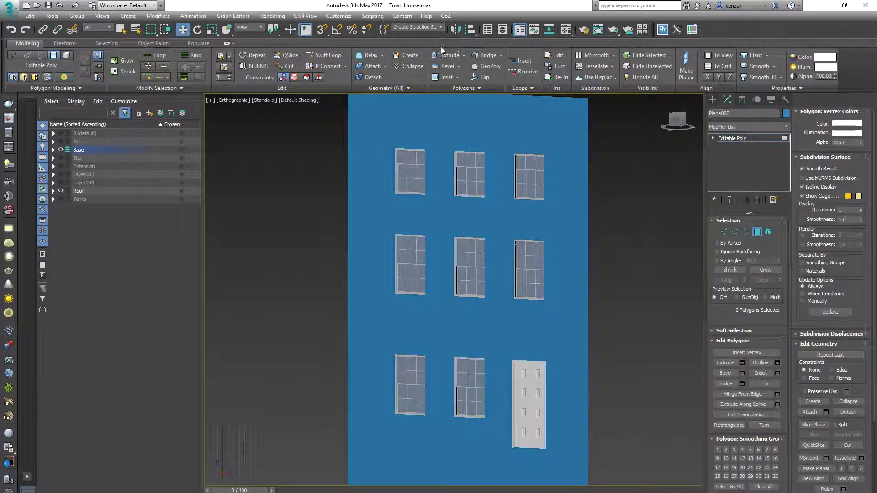
key("ctrl+1")
key("Escape")
key("ctrl+1")
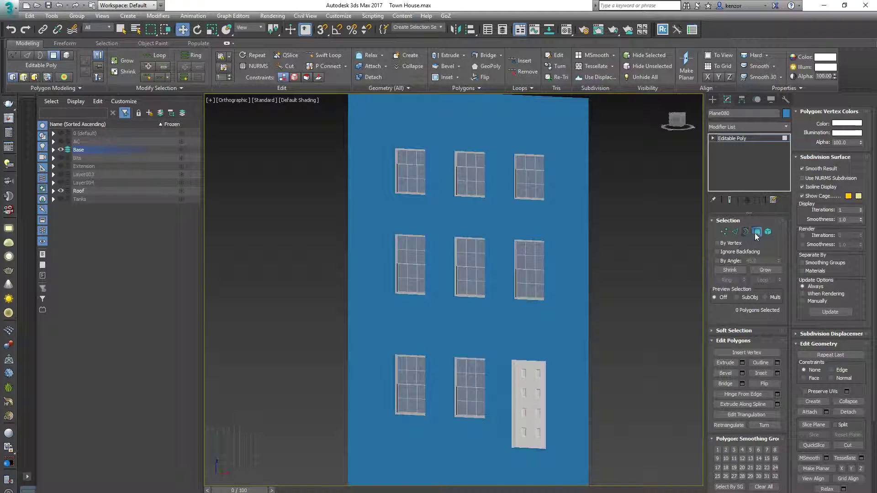
left_click(756, 232)
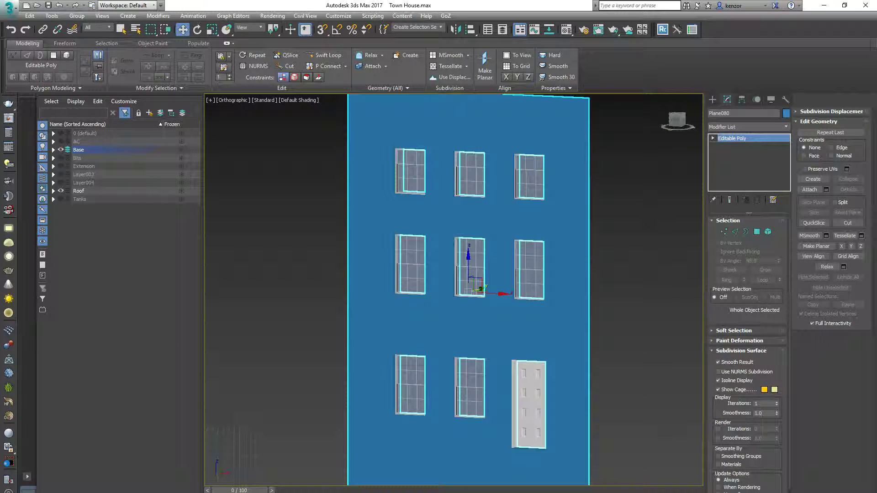